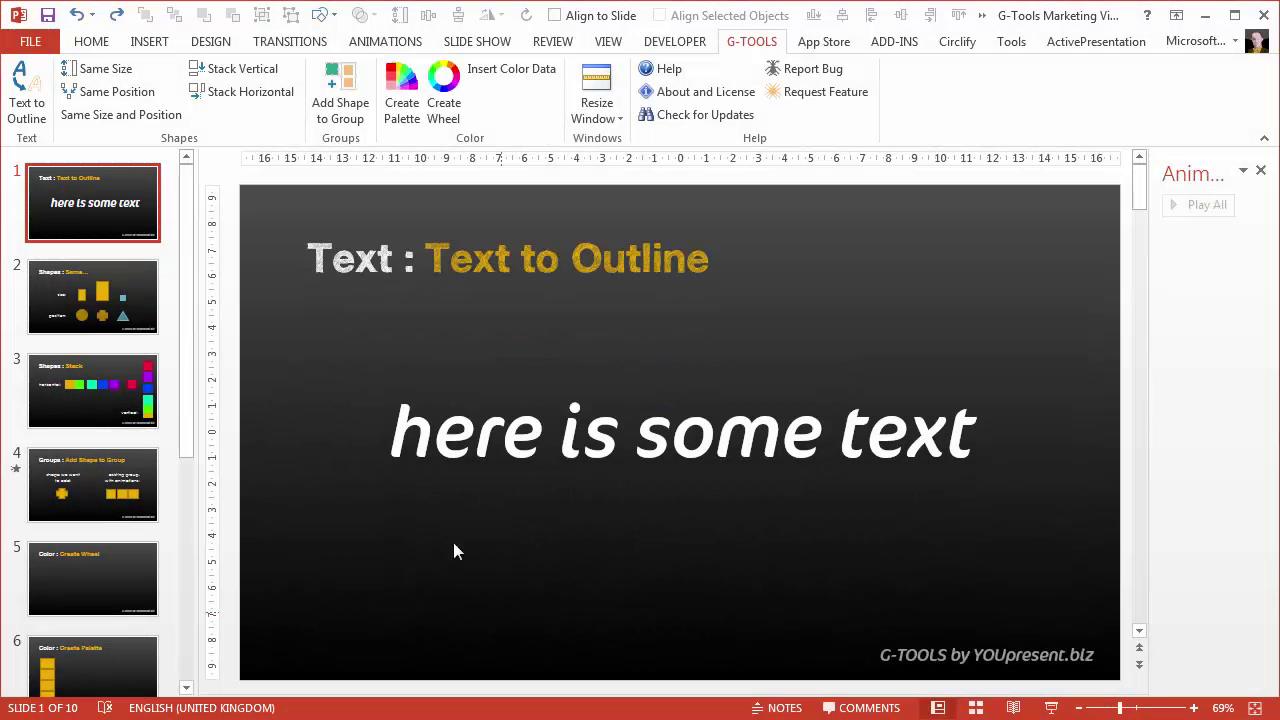
Convert the 'here is some text' box to a vector outline, replacing the original text.
left_click(465, 432)
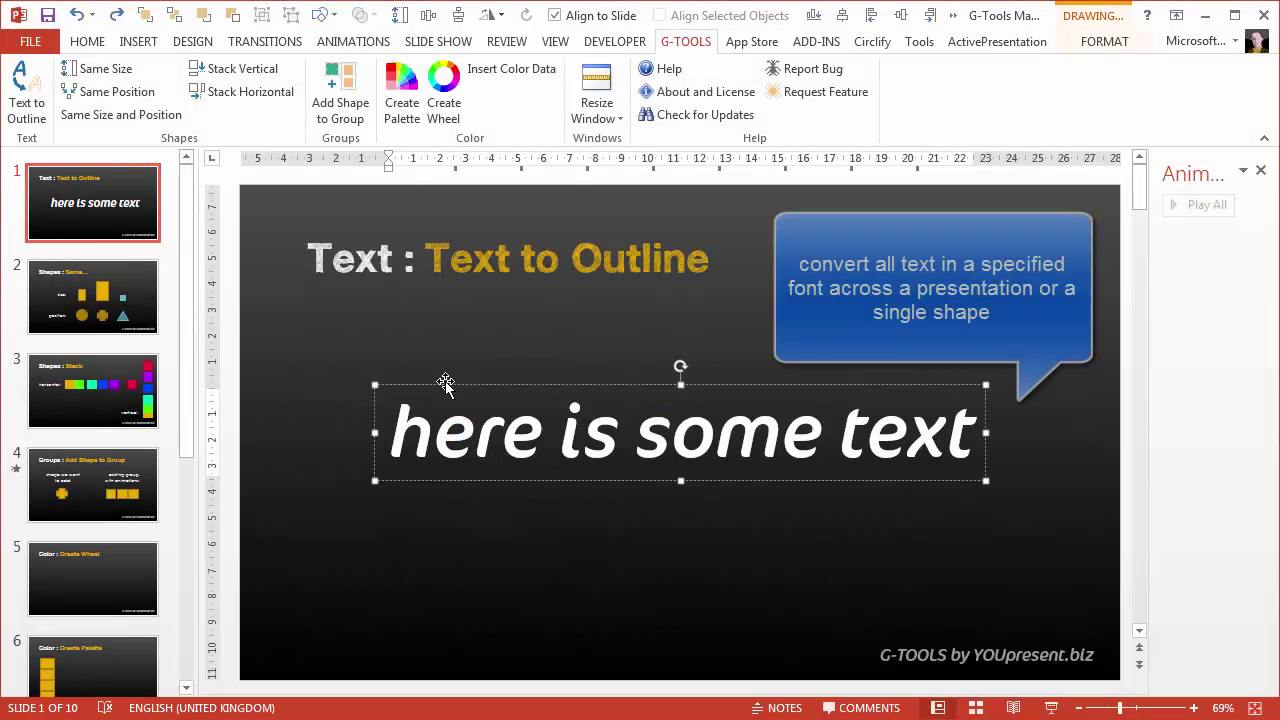
left_click(27, 100)
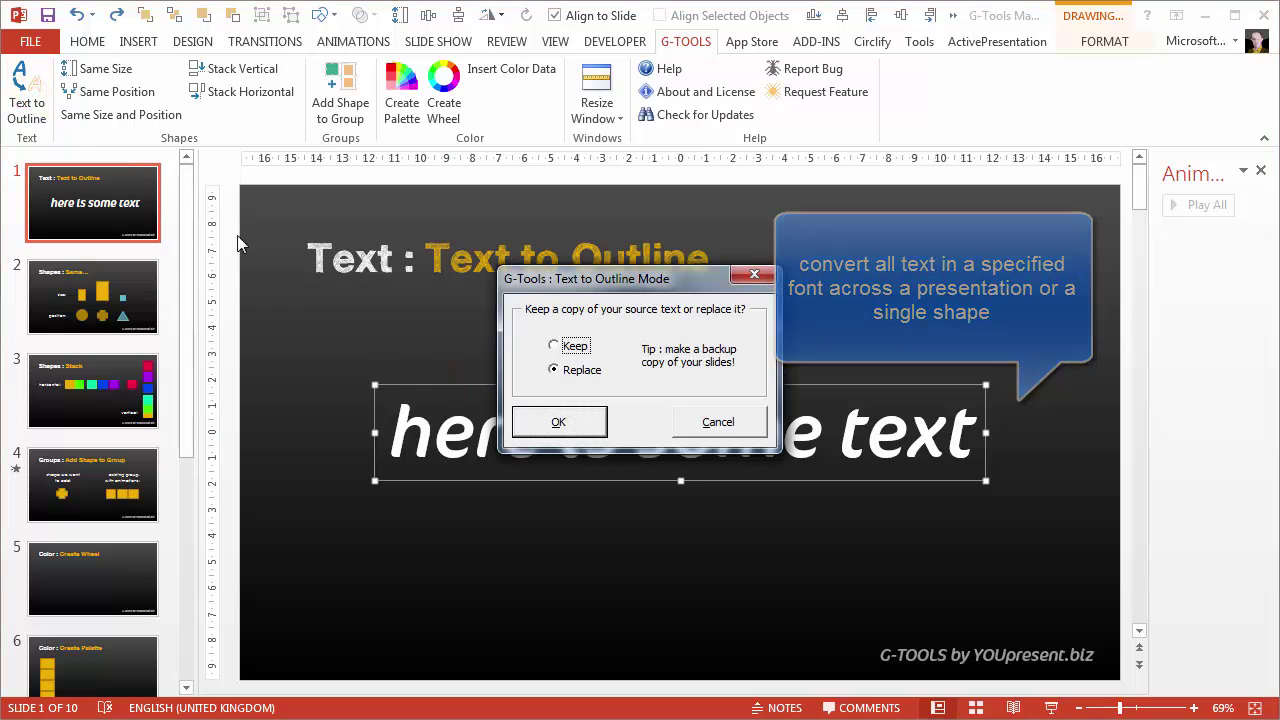
left_click(568, 421)
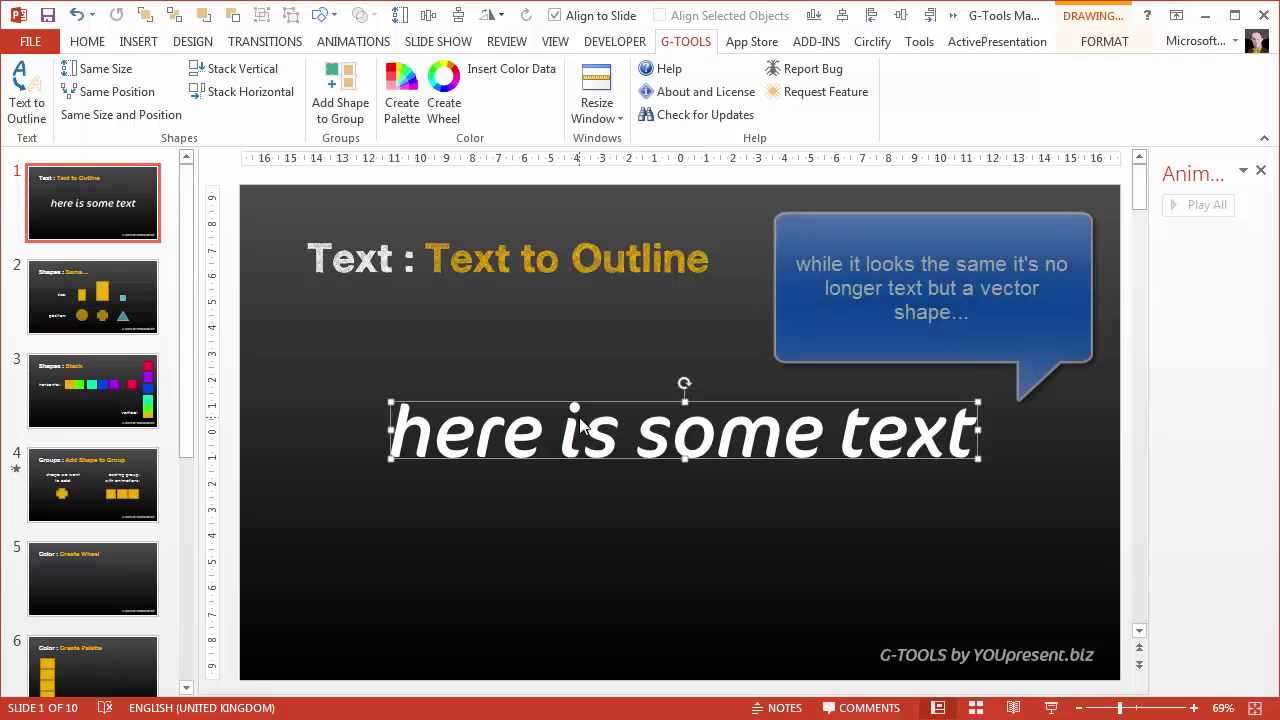
Fill the outlined text shape light blue.
left_click(1095, 42)
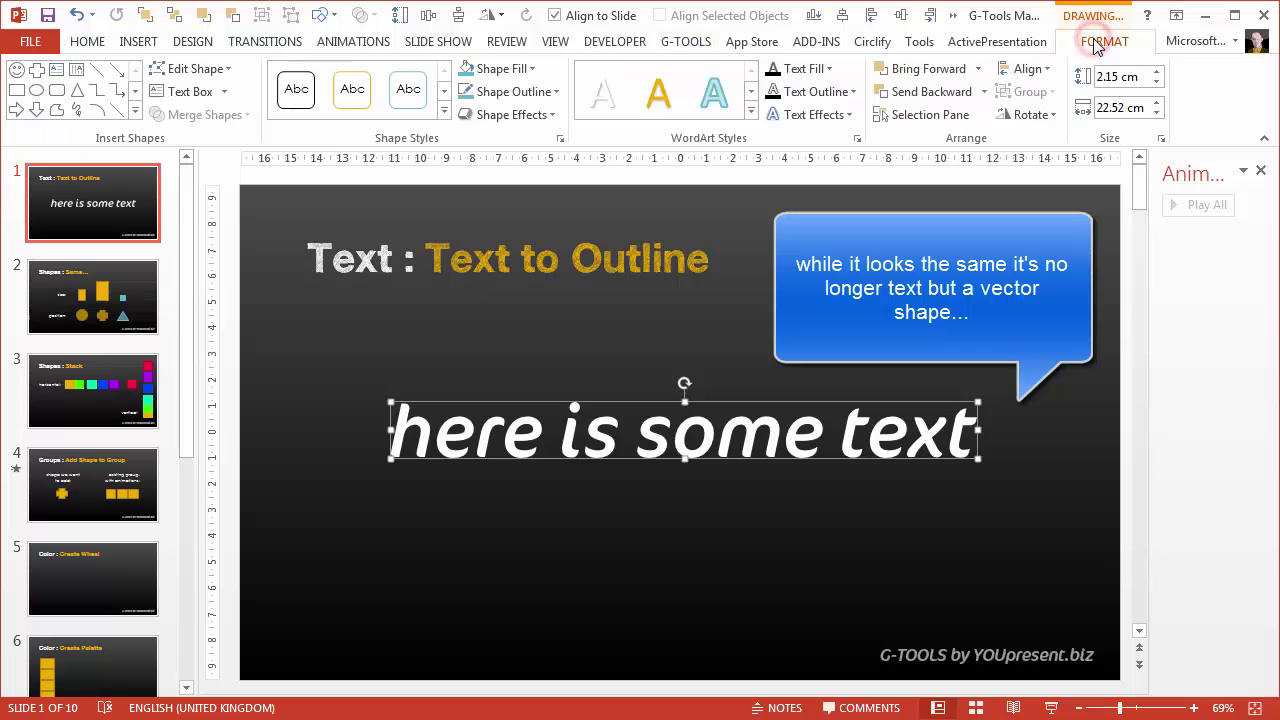
left_click(467, 69)
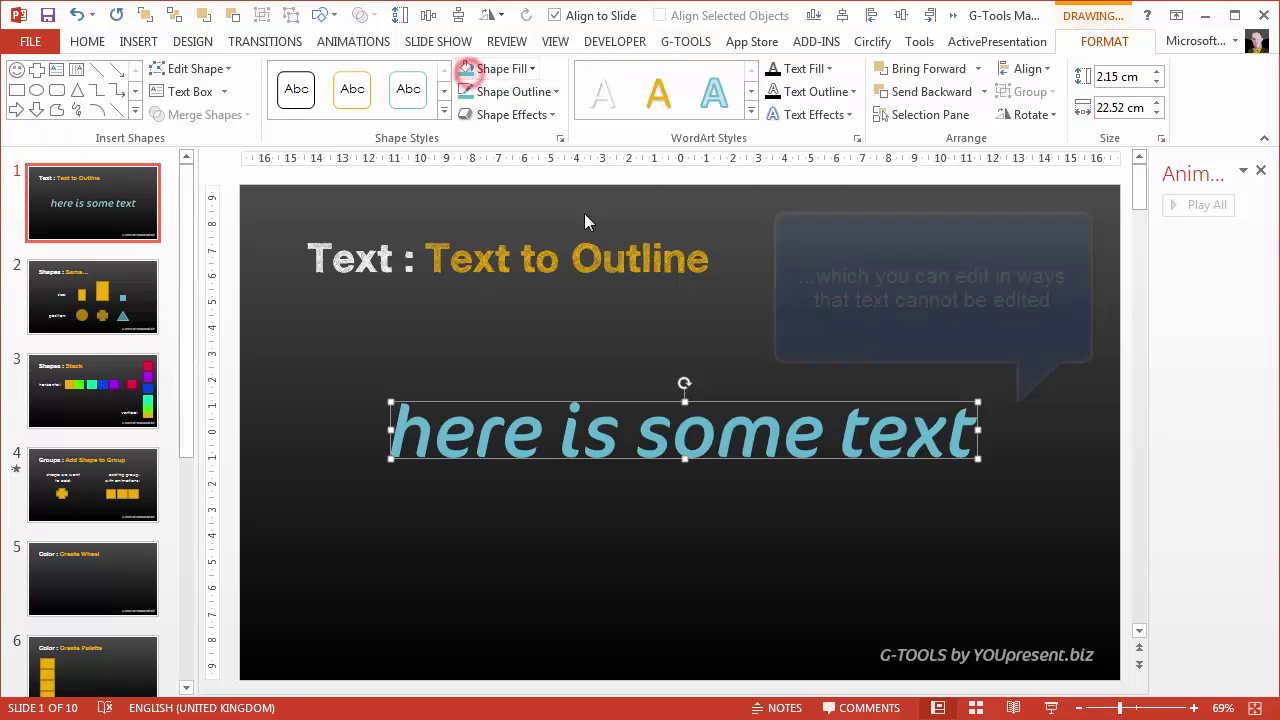
left_click(686, 460)
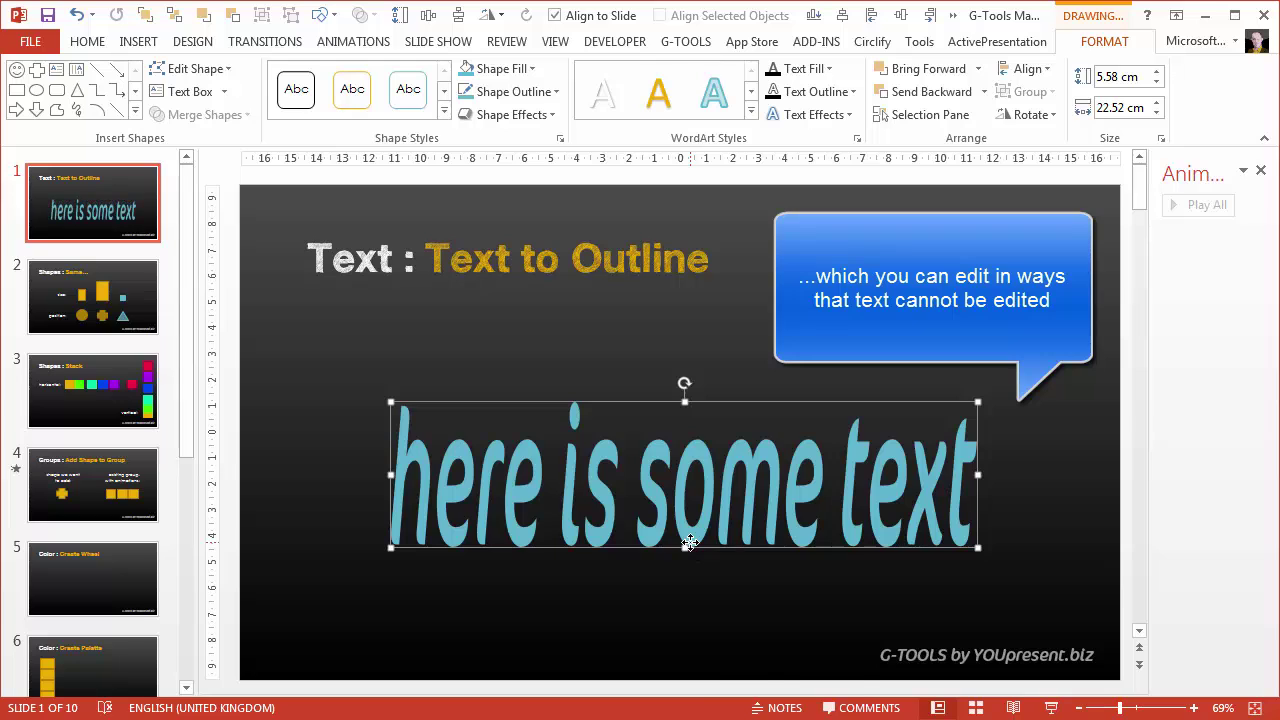
Enter Edit Points on the letter shape, then leave point editing.
right_click(690, 543)
left_click(752, 688)
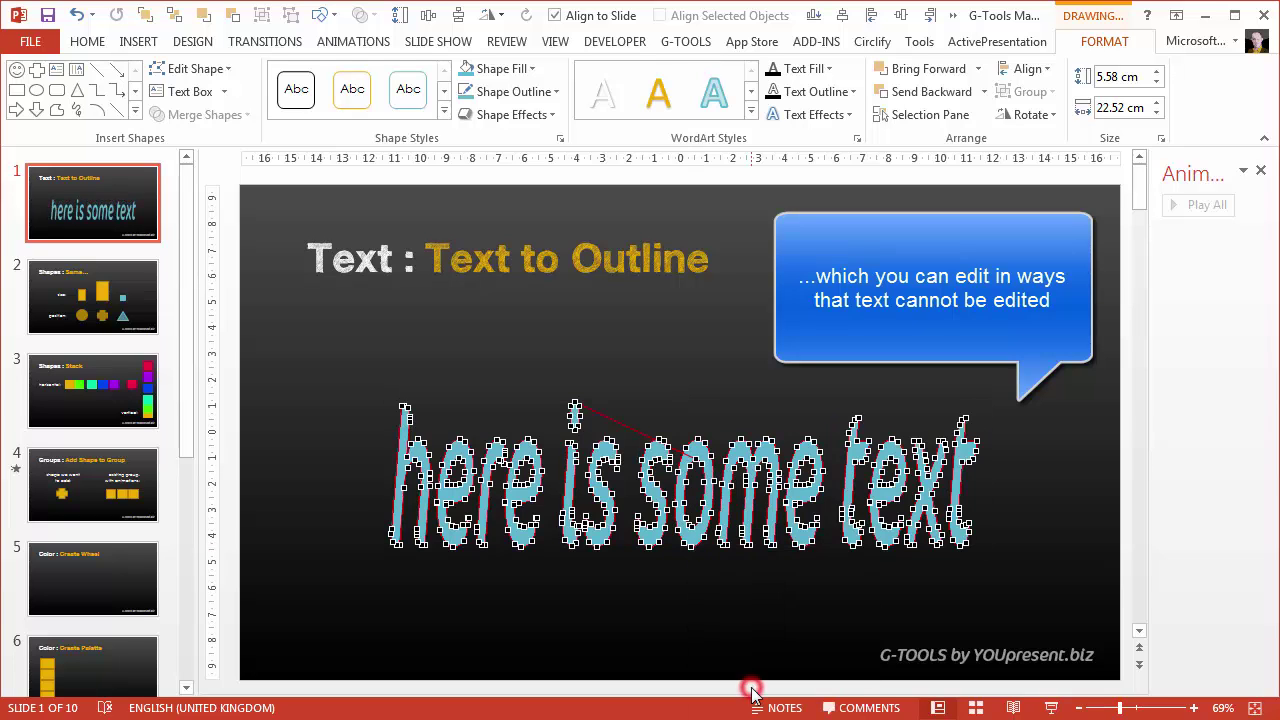
left_click(688, 540)
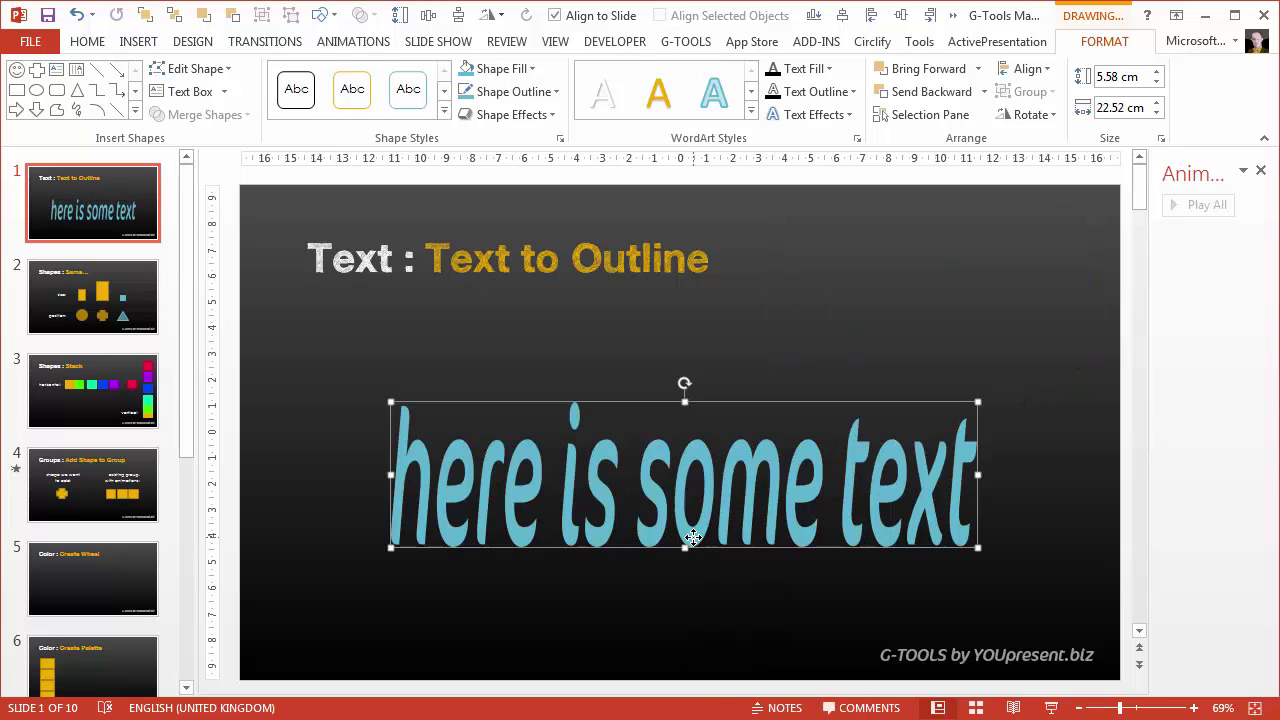
right_click(693, 538)
left_click(686, 540)
left_click(689, 560)
Draw a rectangle over the 'h' and subtract it from the outlined text.
left_click(856, 110)
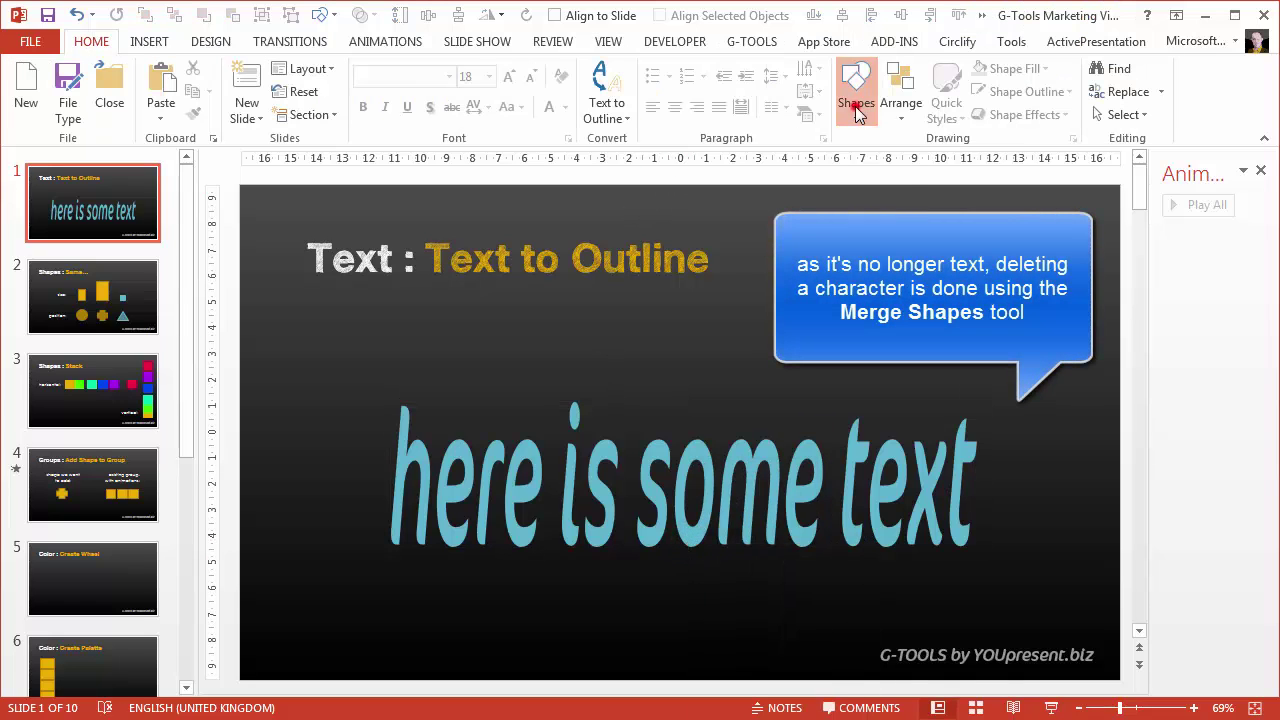
left_click(968, 162)
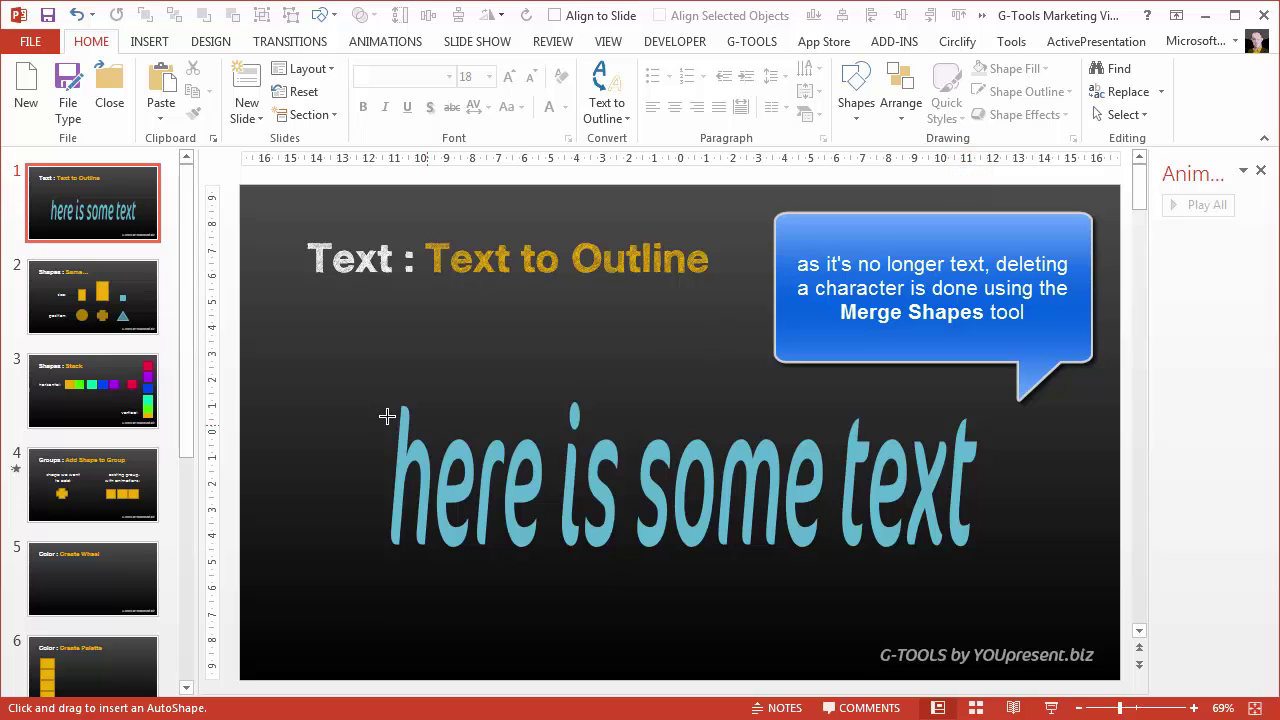
left_click_drag(362, 378, 433, 567)
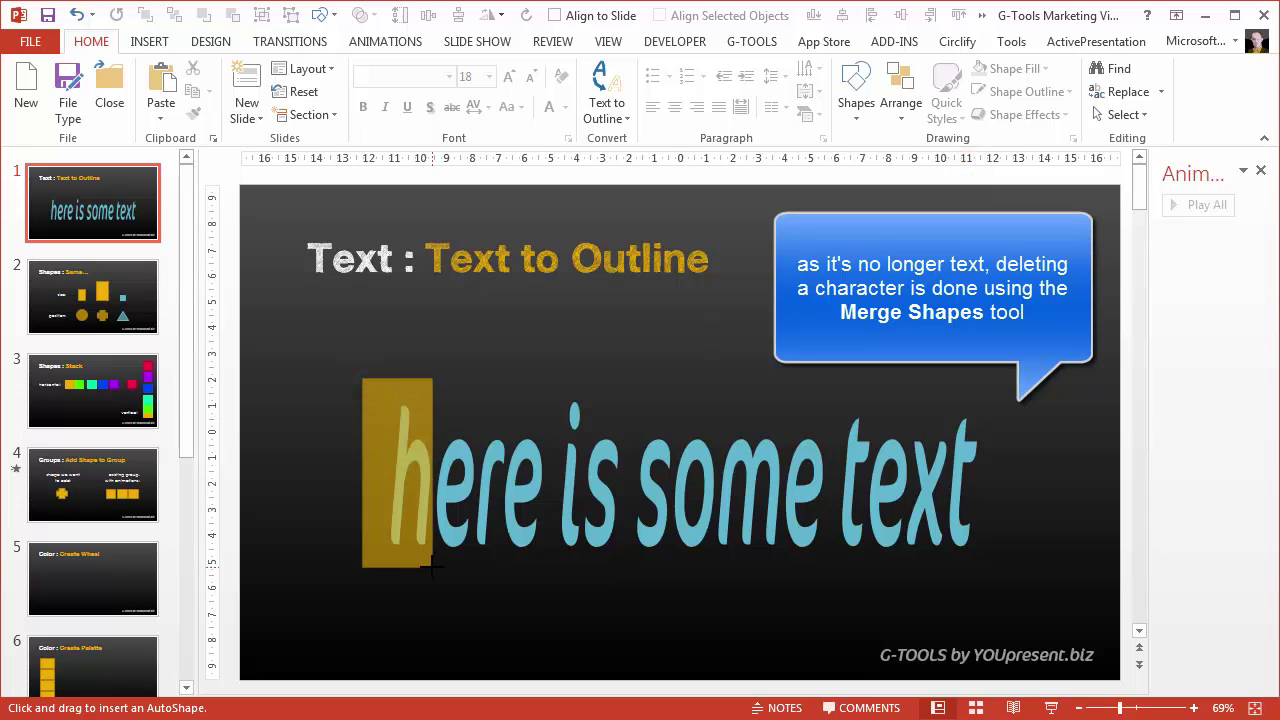
left_click(449, 491, "shift")
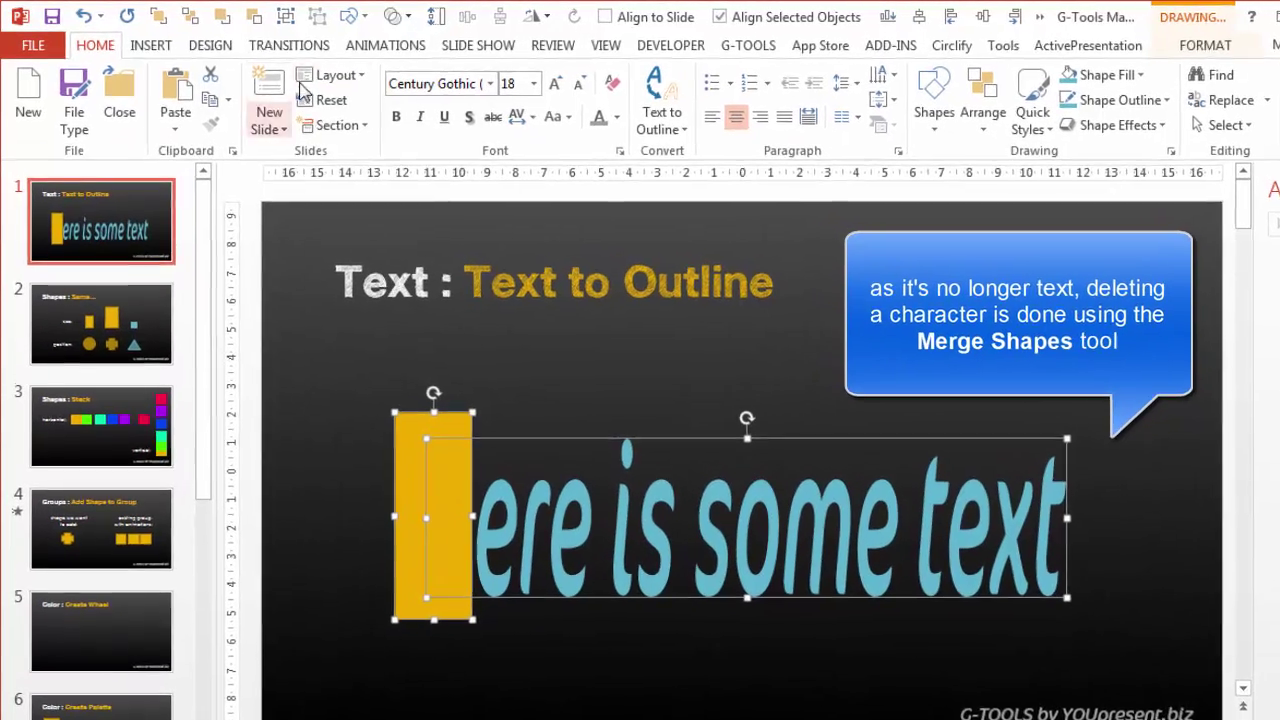
left_click(401, 16)
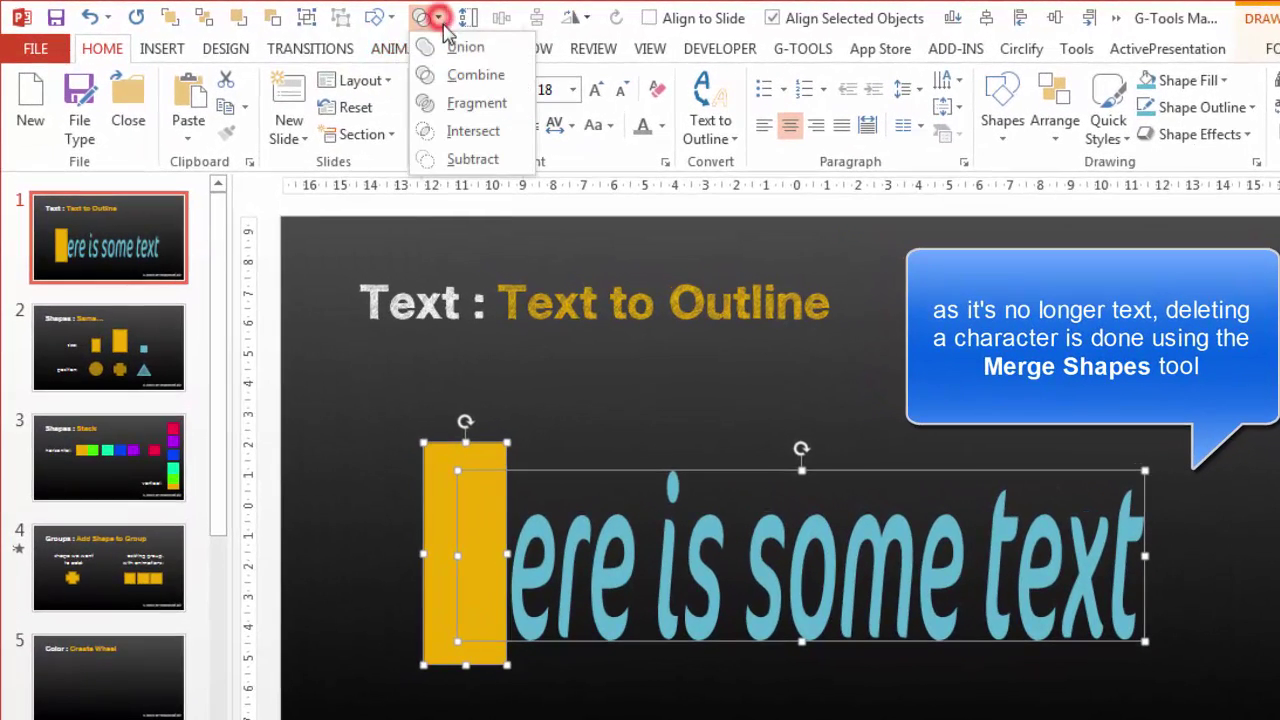
left_click(470, 159)
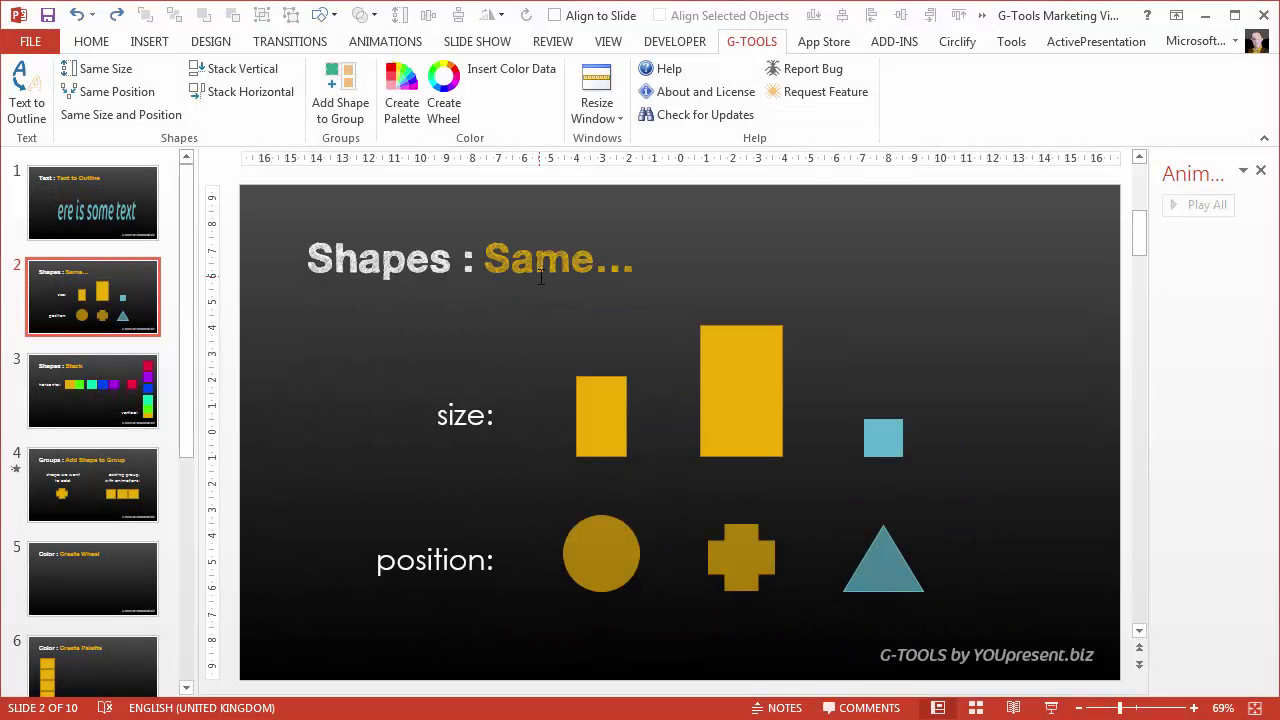
Resize both yellow rectangles to match the small blue square with Same Size.
left_click(597, 403)
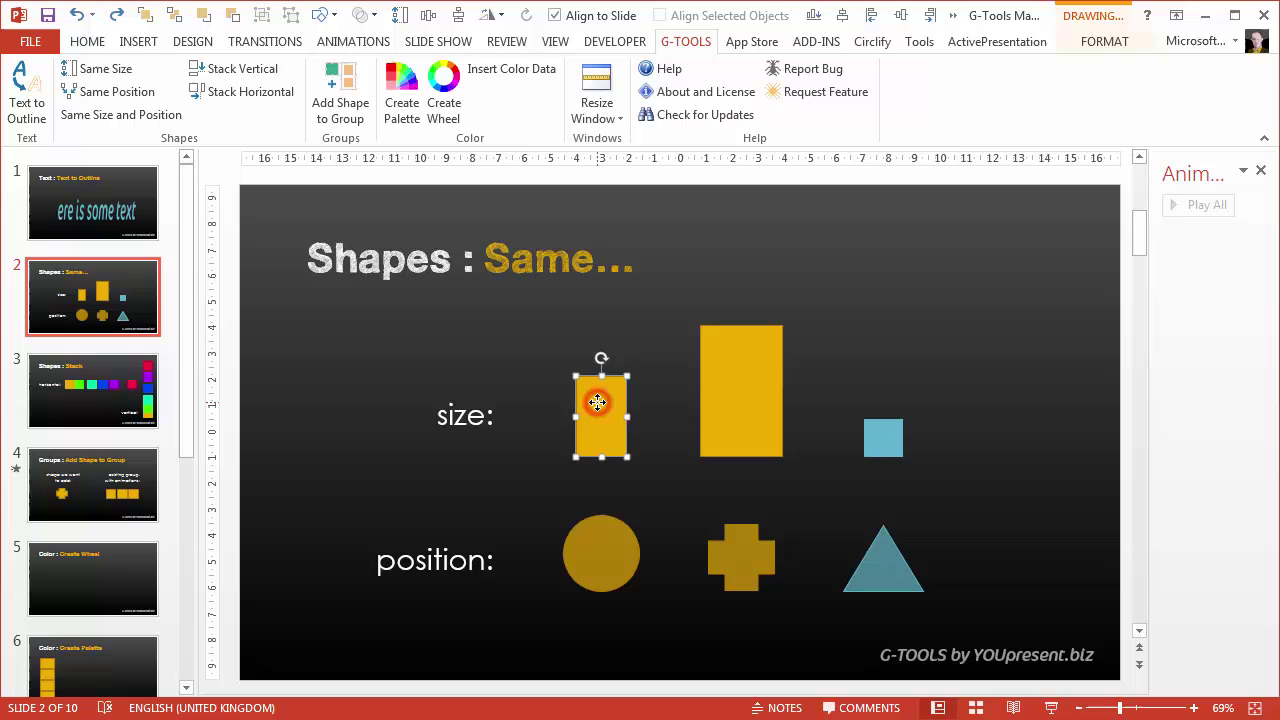
left_click(745, 400, "shift")
left_click(881, 441, "shift")
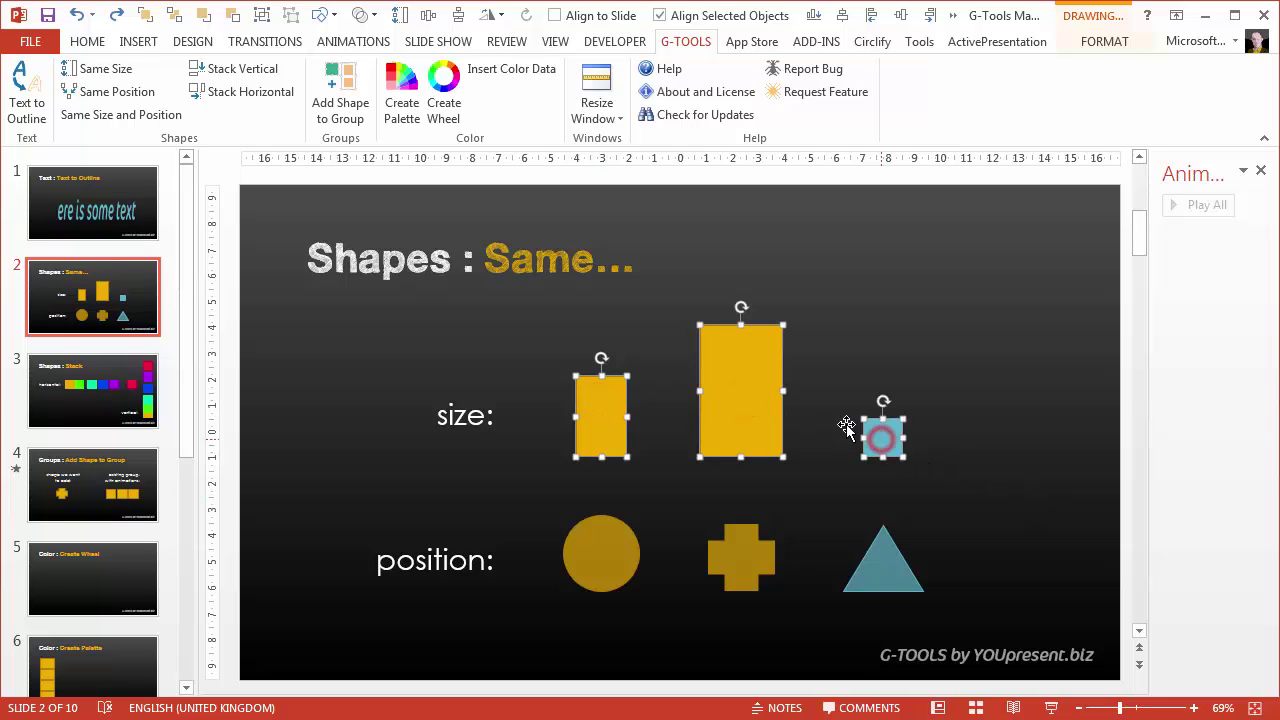
left_click(110, 72)
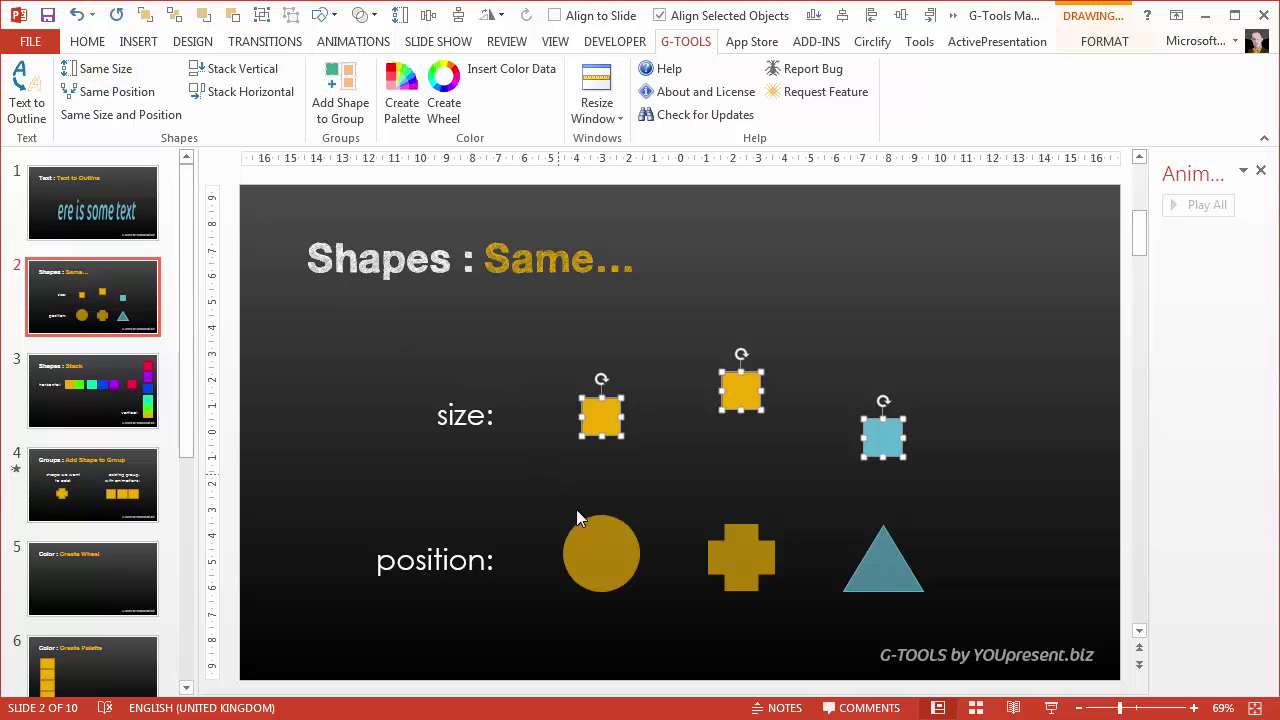
Move the circle and cross onto the triangle with Same Position.
left_click(595, 541)
left_click(734, 551, "shift")
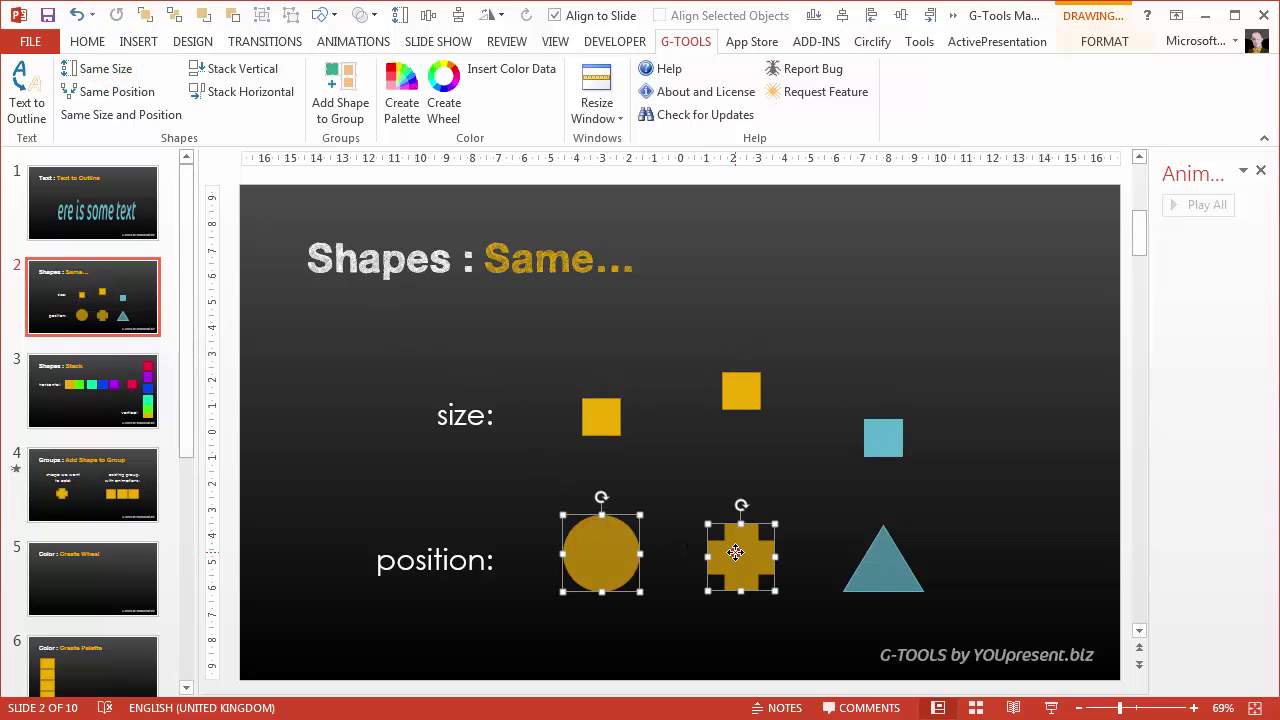
left_click(907, 572, "shift")
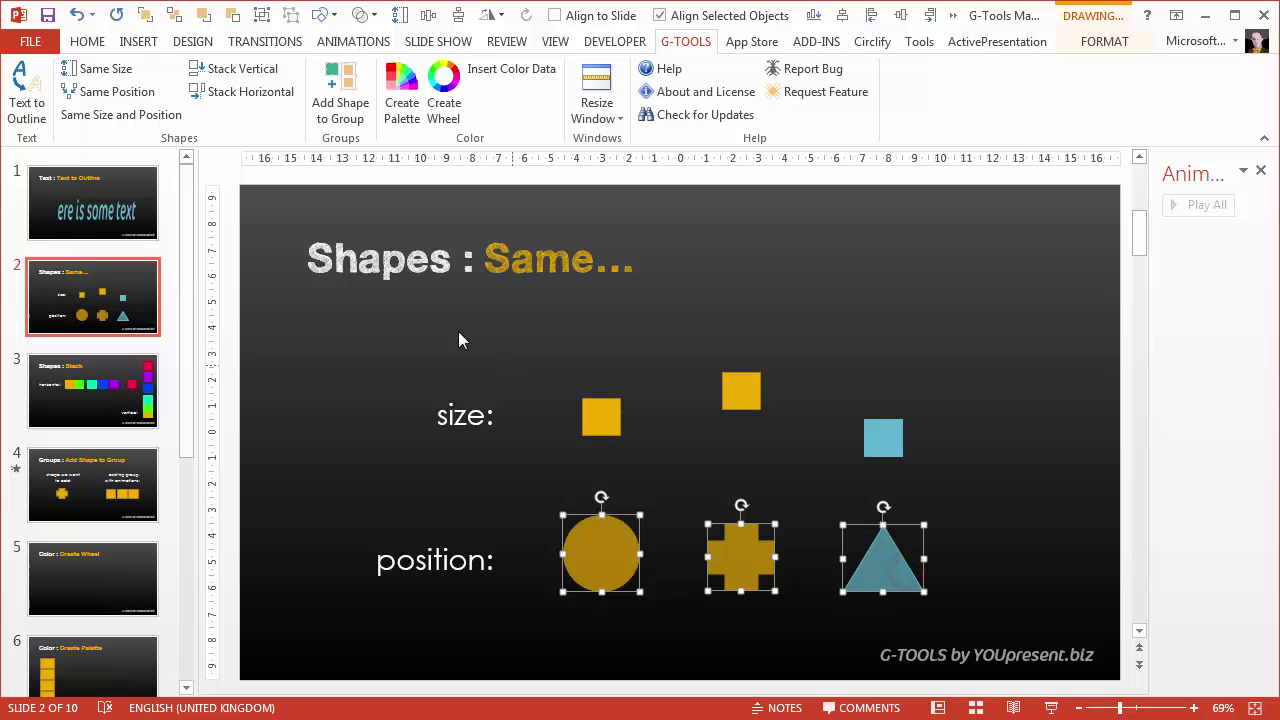
left_click(103, 97)
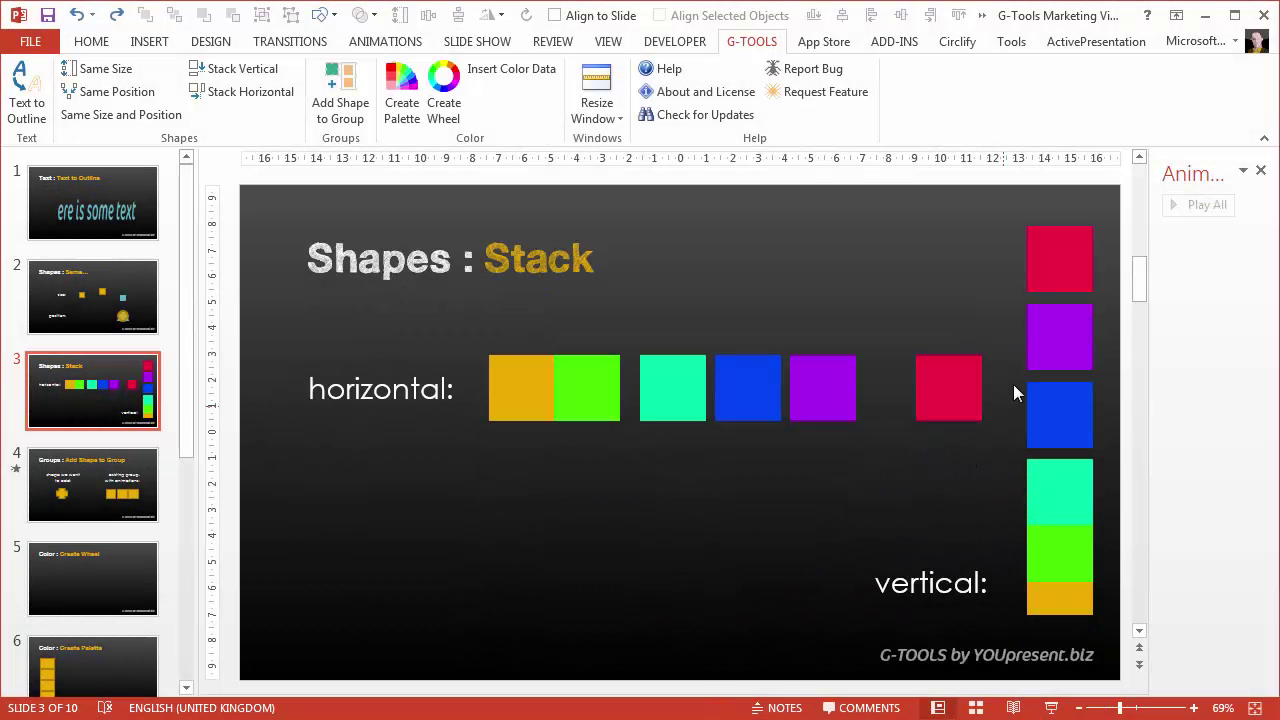
Pack the six coloured squares side by side in a horizontal row.
left_click(952, 386)
left_click(798, 393, "shift")
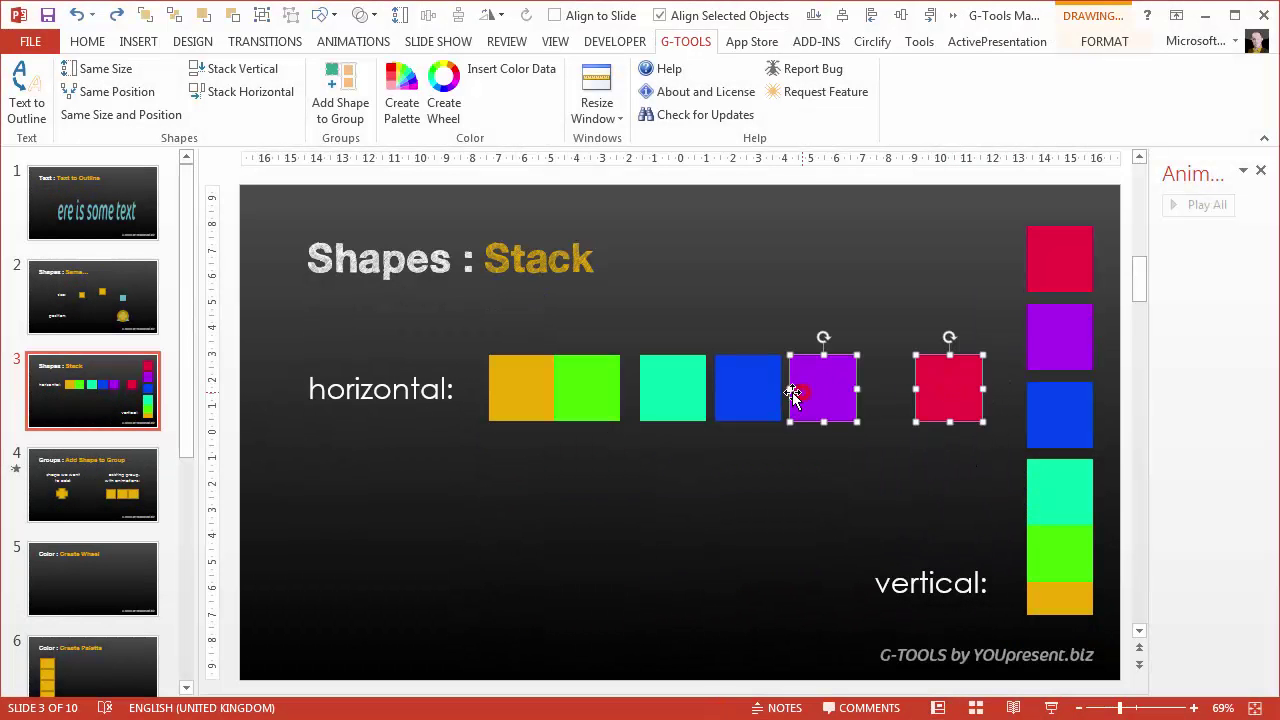
left_click(757, 392, "shift")
left_click(688, 387, "shift")
left_click(558, 390, "shift")
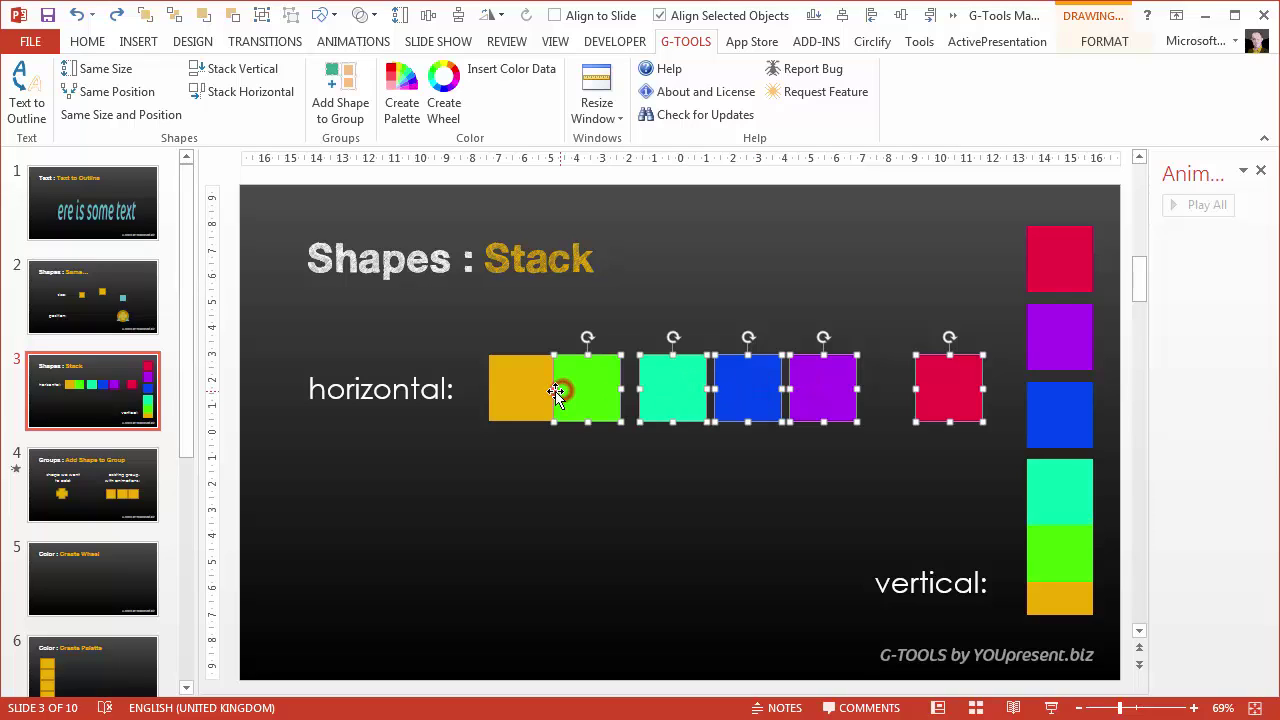
left_click(536, 392, "shift")
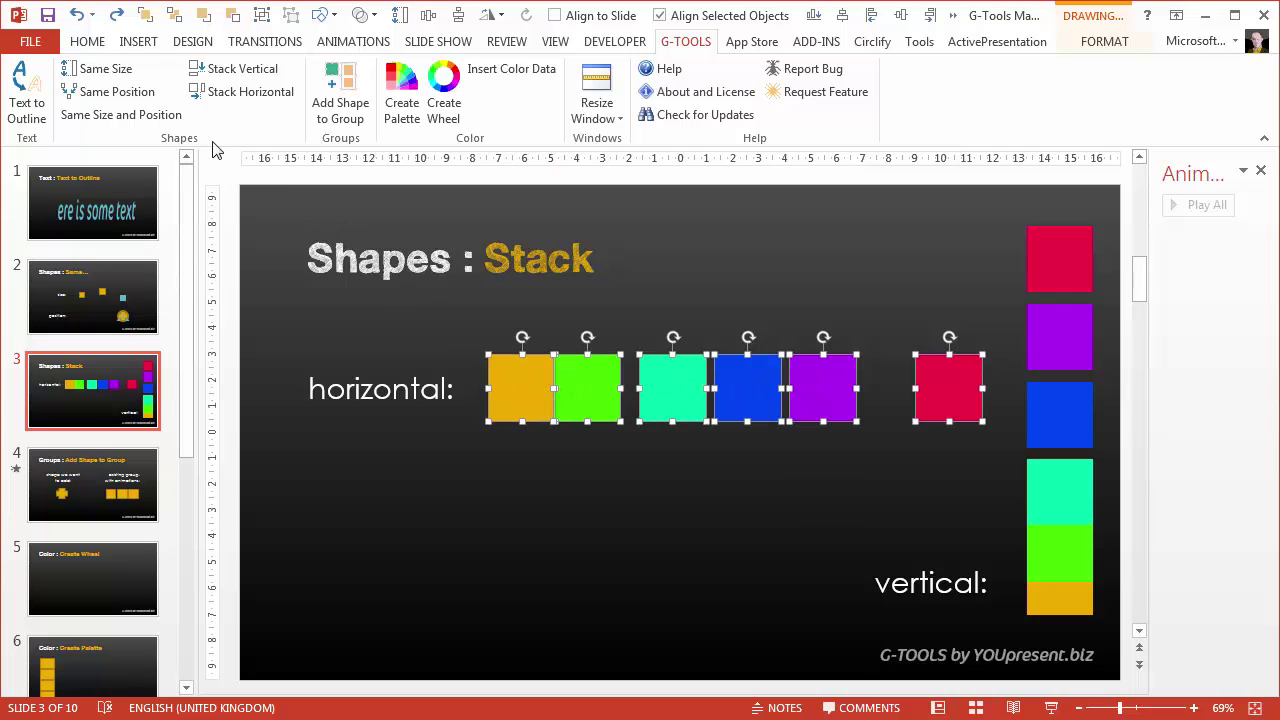
left_click(238, 97)
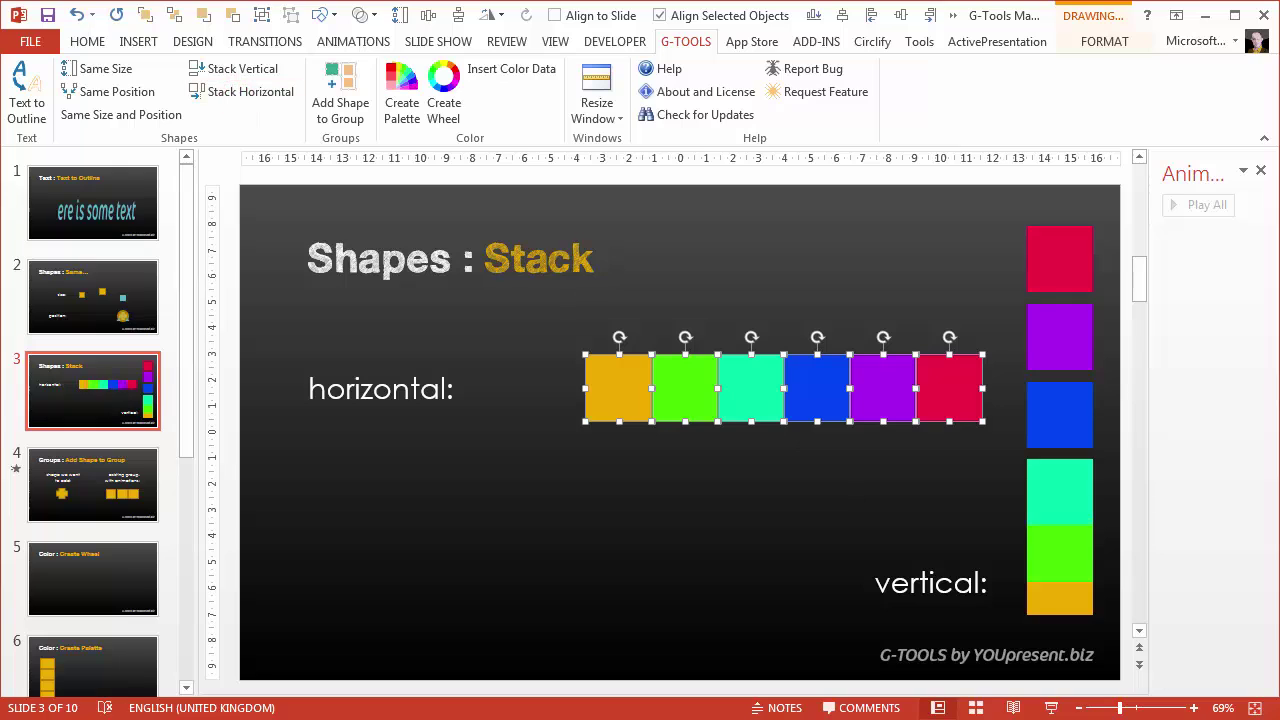
Stack the six column squares, orange to red, evenly with Stack Vertical.
left_click(1066, 603)
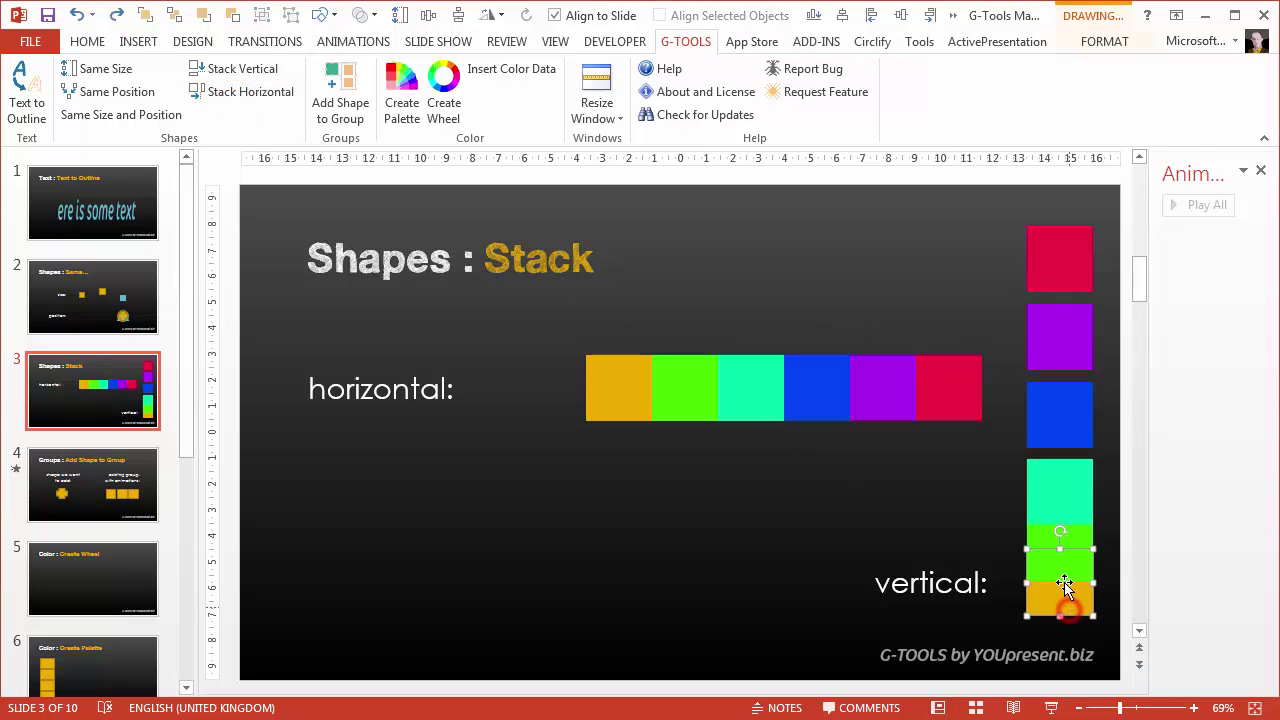
left_click(1065, 573, "shift")
left_click(1070, 505, "shift")
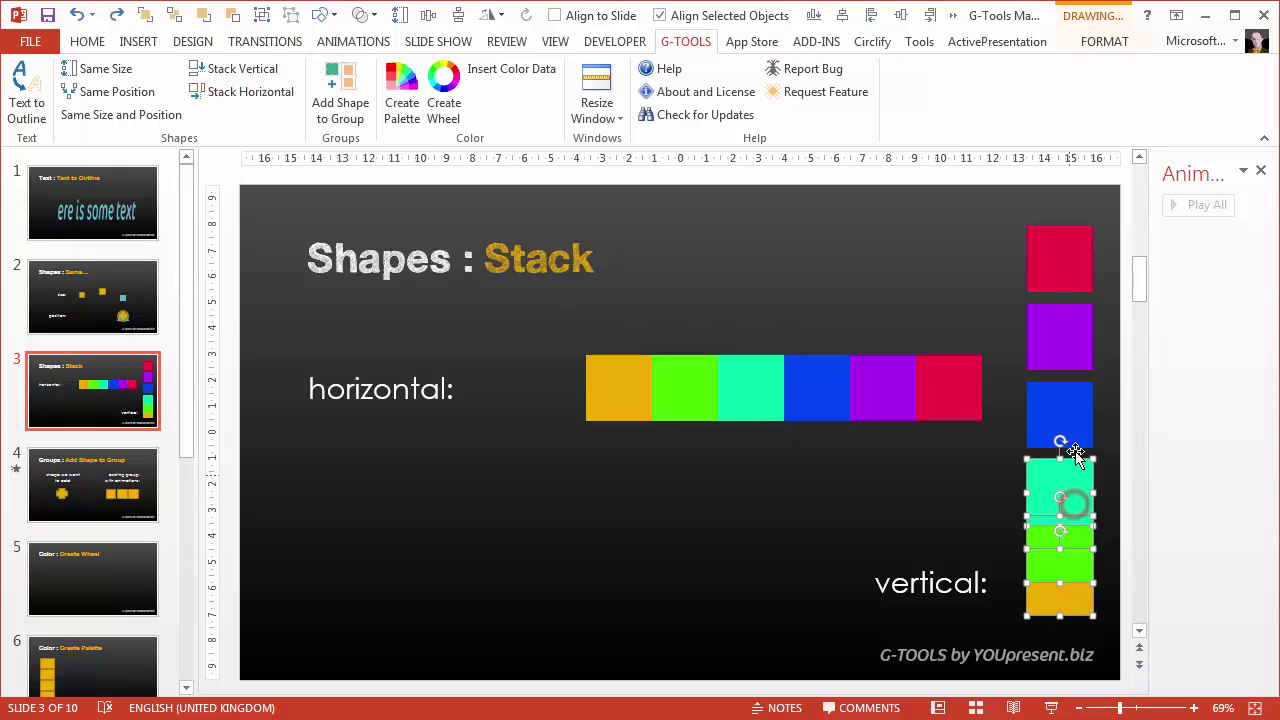
left_click(1076, 430, "shift")
left_click(1073, 340, "shift")
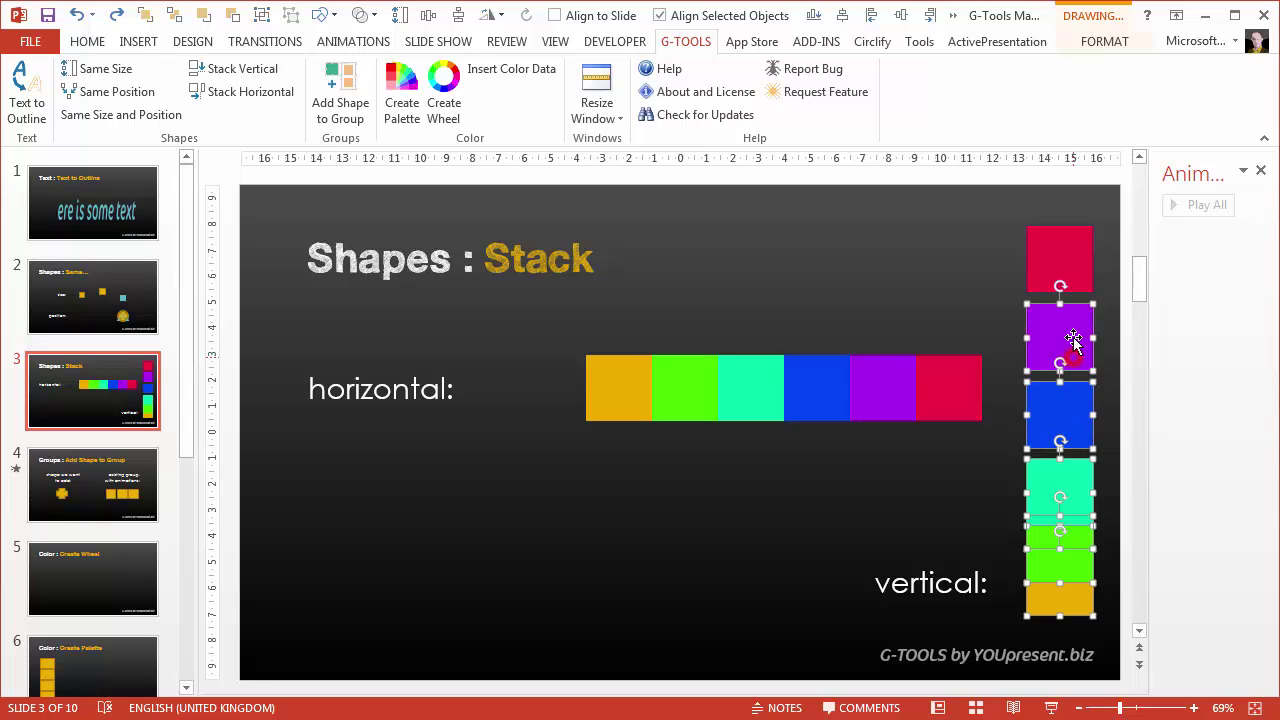
left_click(1073, 265, "shift")
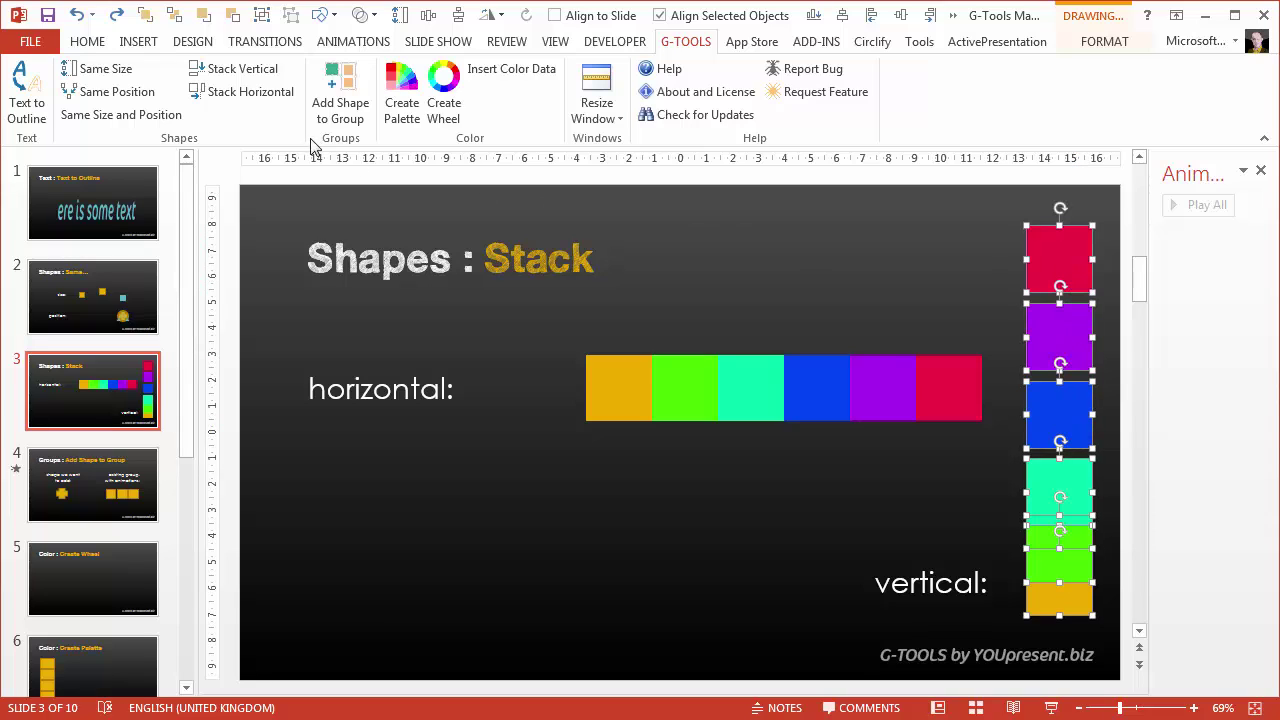
left_click(206, 66)
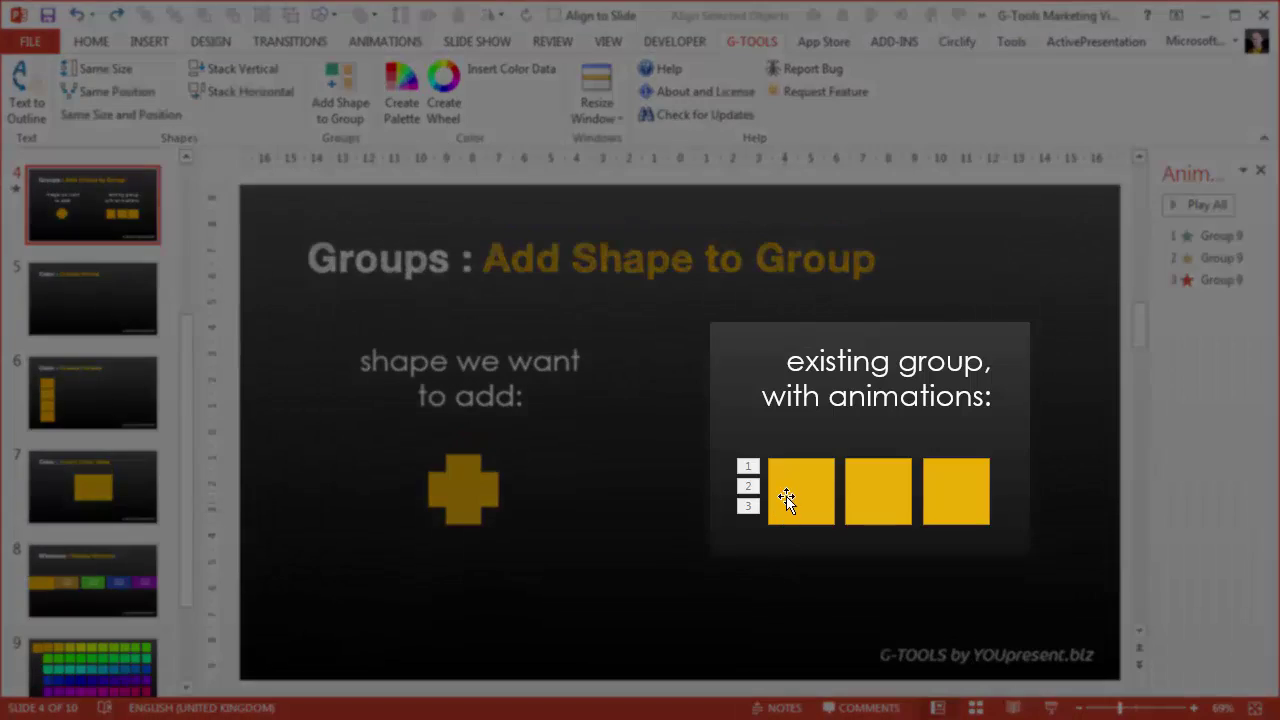
Add the plus shape to the animated square group with Add Shape to Group.
left_click(786, 497)
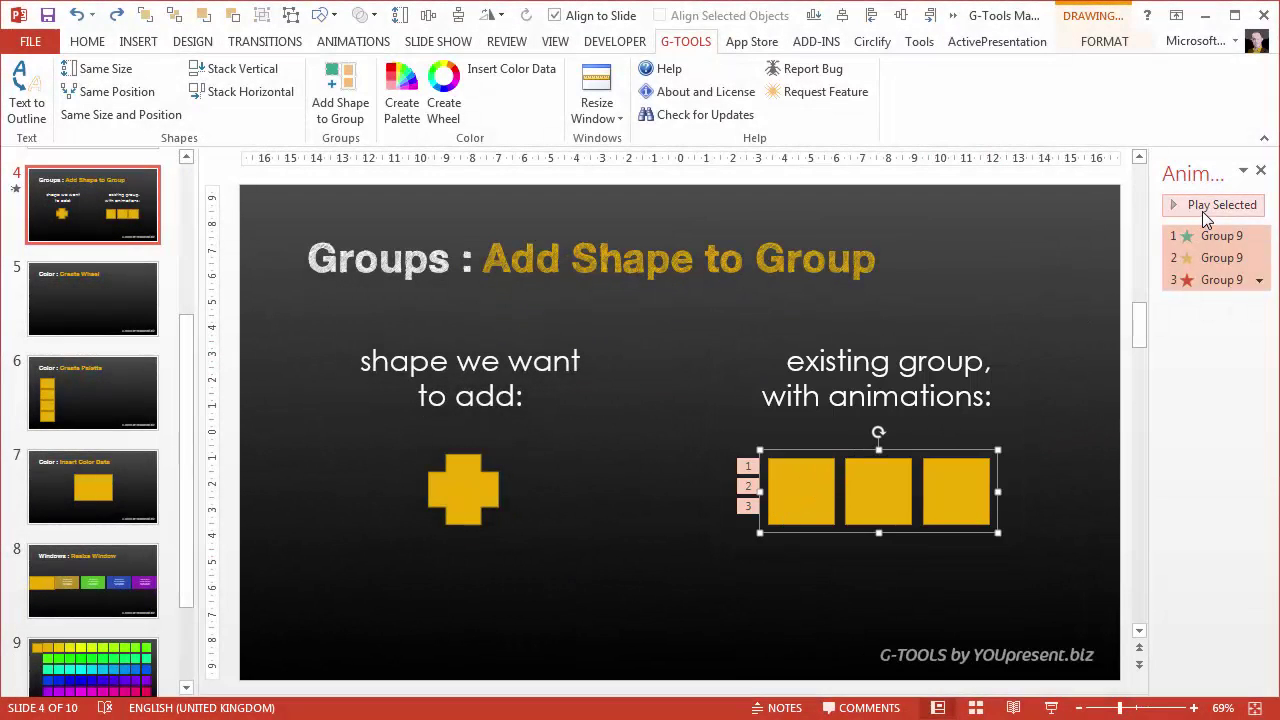
left_click(1202, 211)
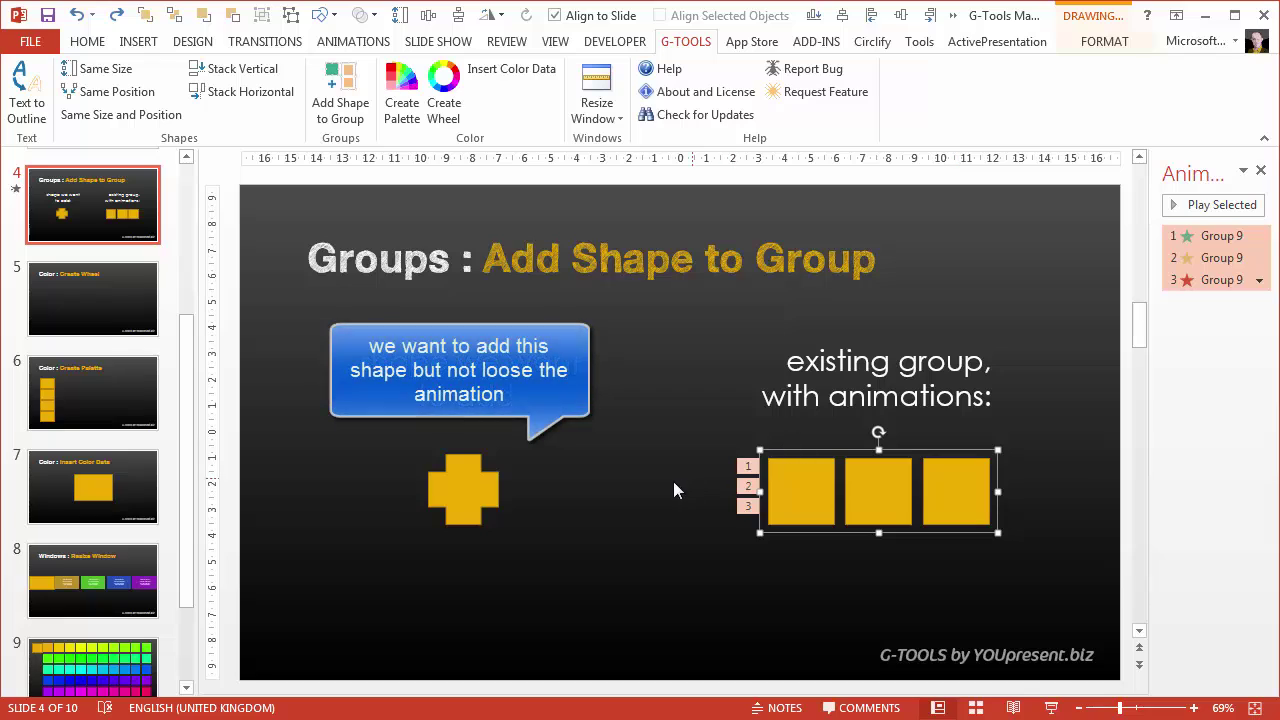
left_click(486, 484)
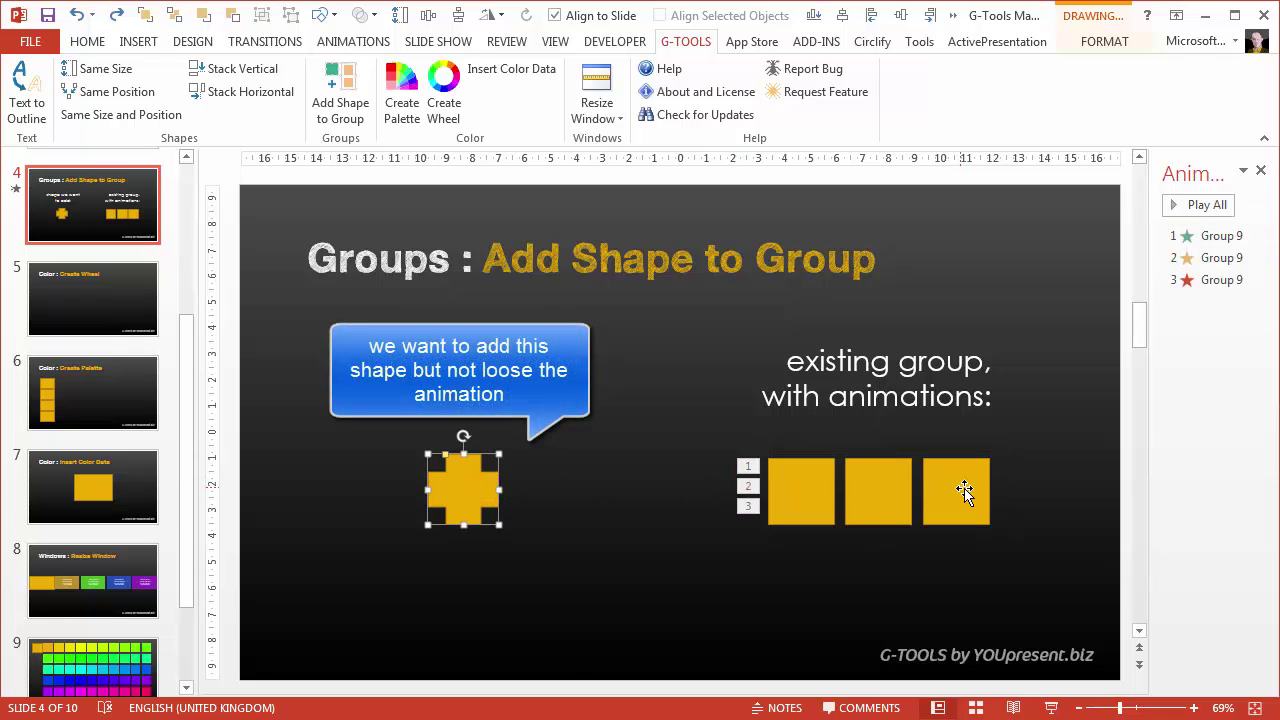
left_click(965, 490, "shift")
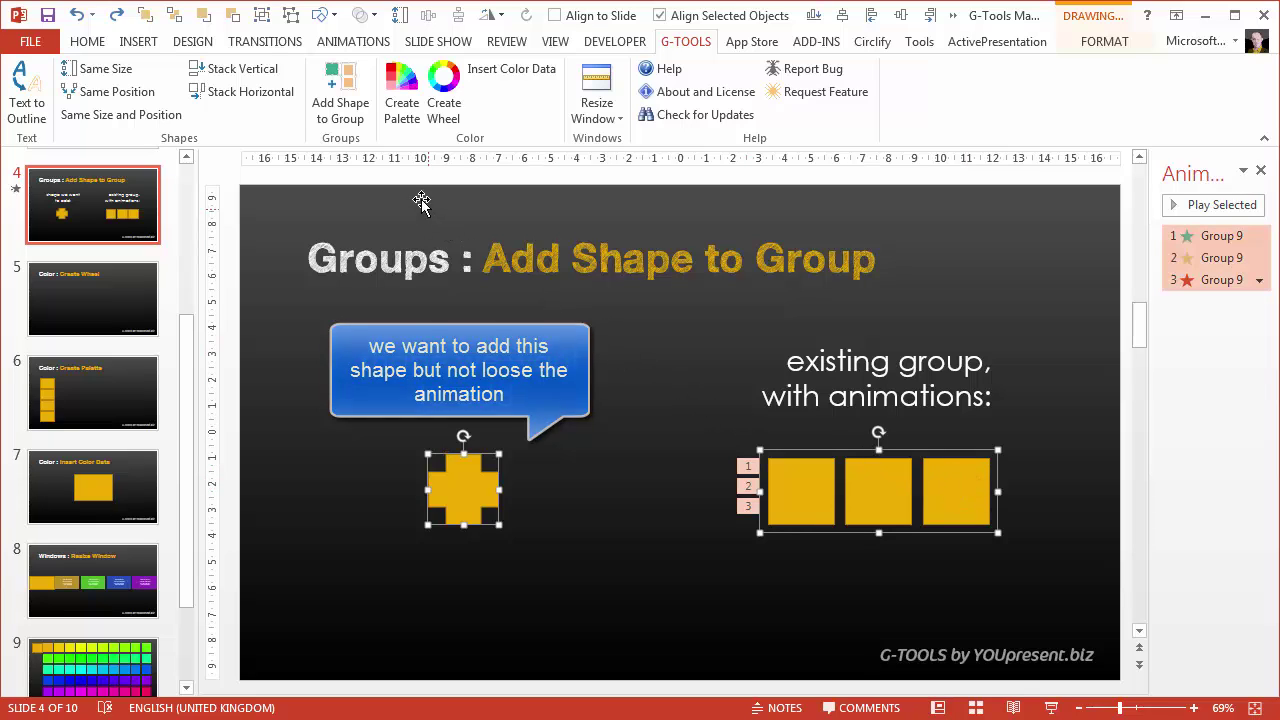
left_click(350, 95)
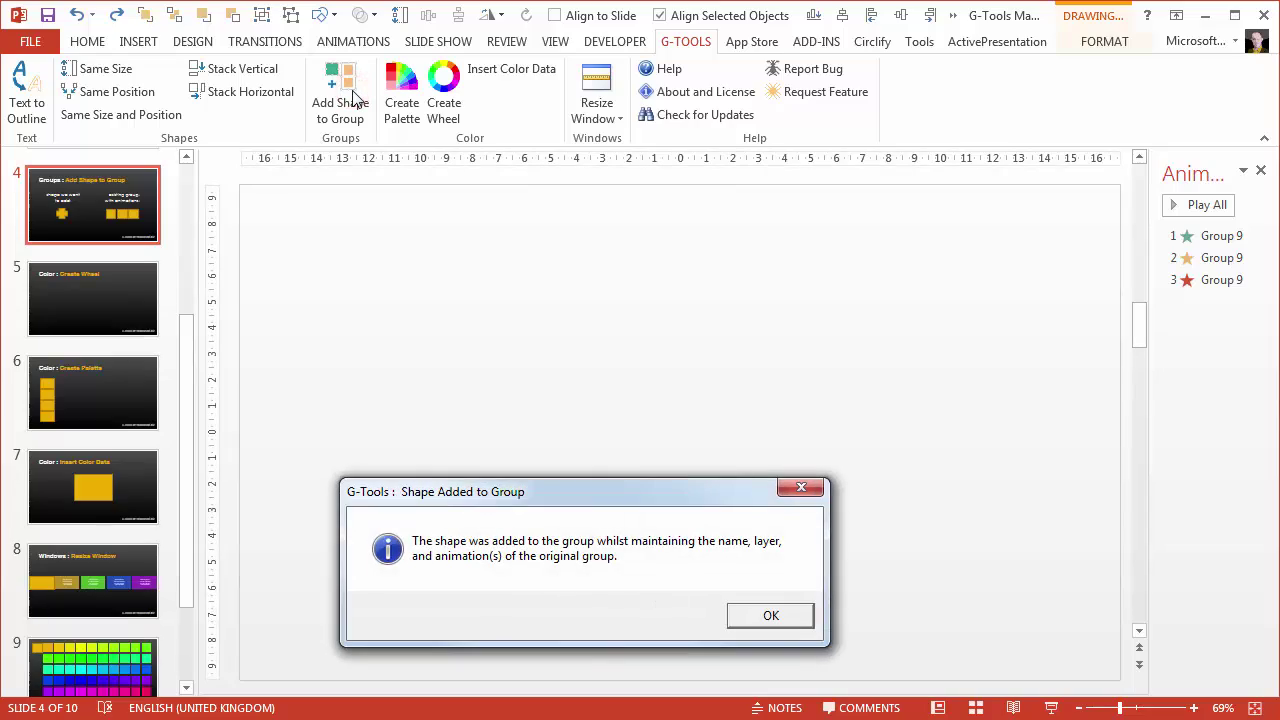
left_click(771, 615)
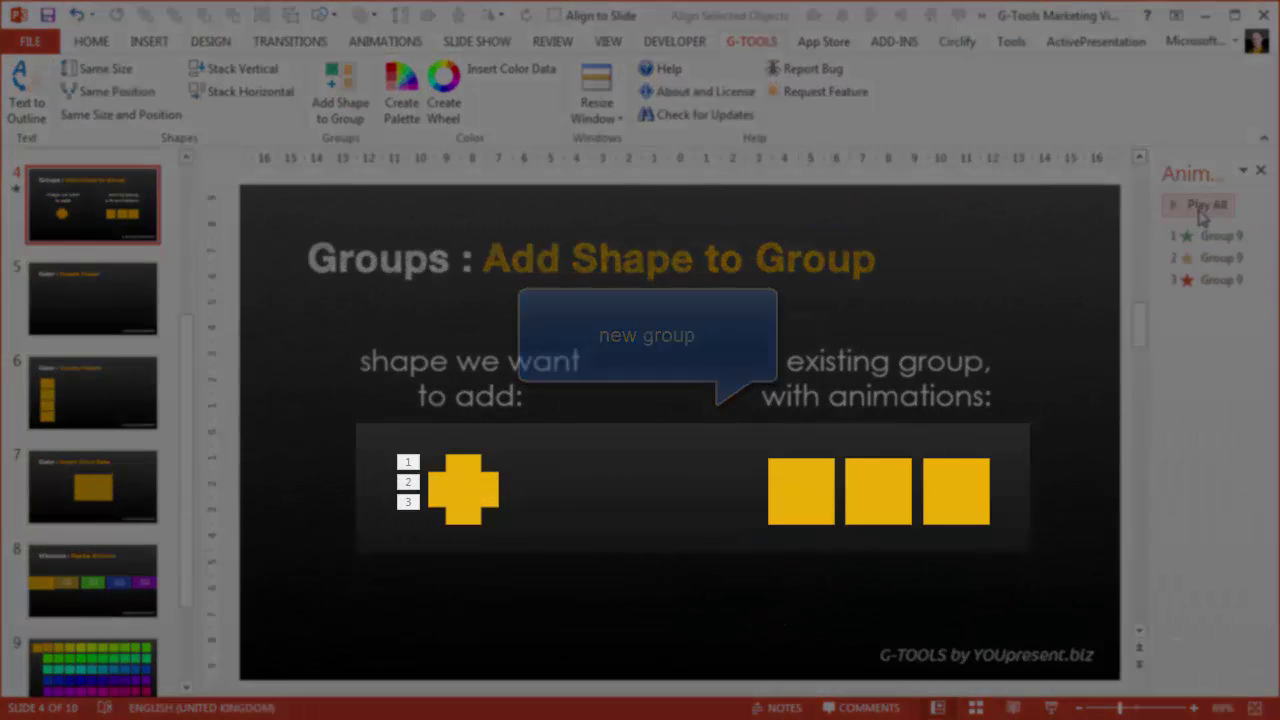
Replay the slide animations, then create a 12-arc, 8-circle colour wheel on slide 5.
left_click(1200, 210)
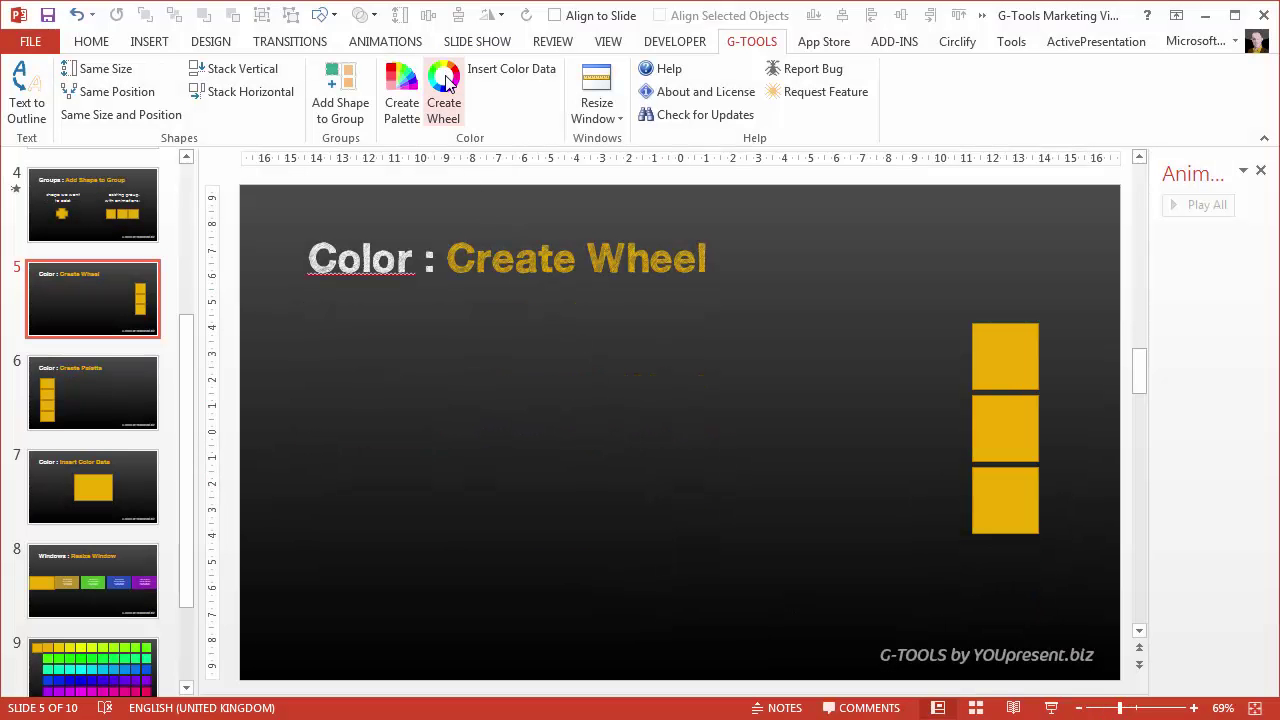
left_click(447, 82)
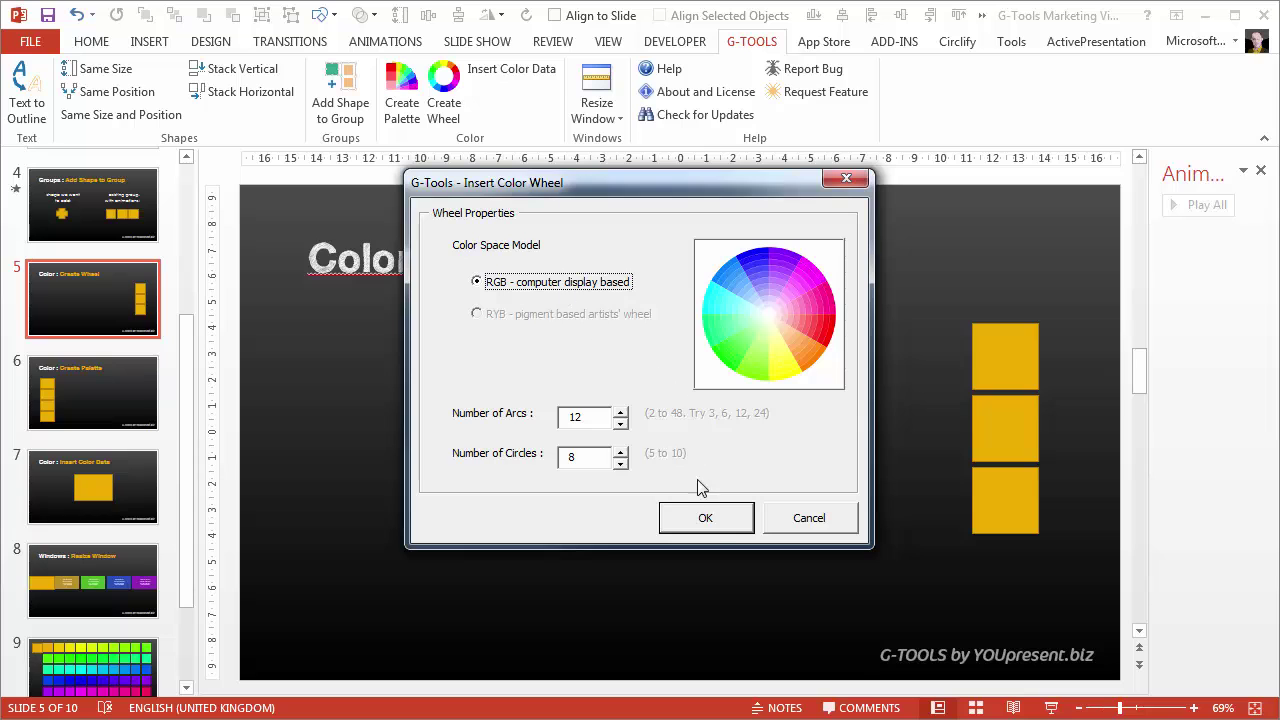
left_click(710, 518)
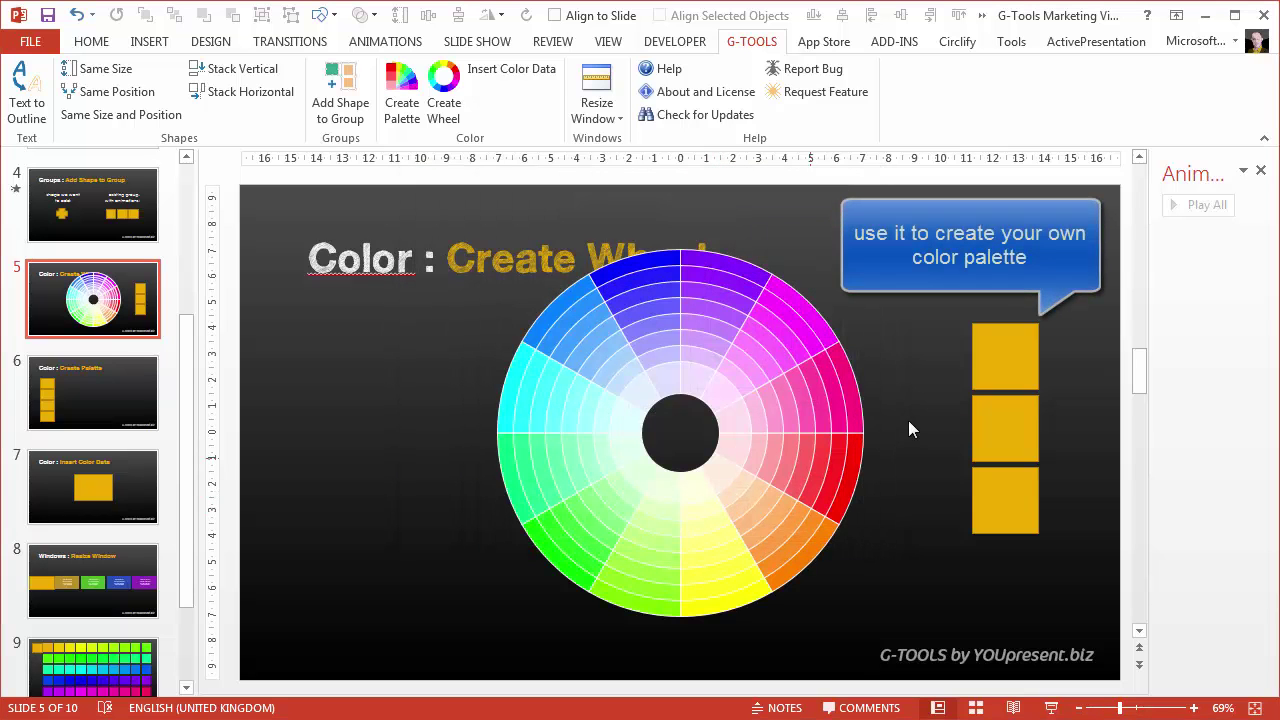
Format-paint the top, middle and bottom gold squares red, pink and purple from wheel segments.
left_click(862, 457)
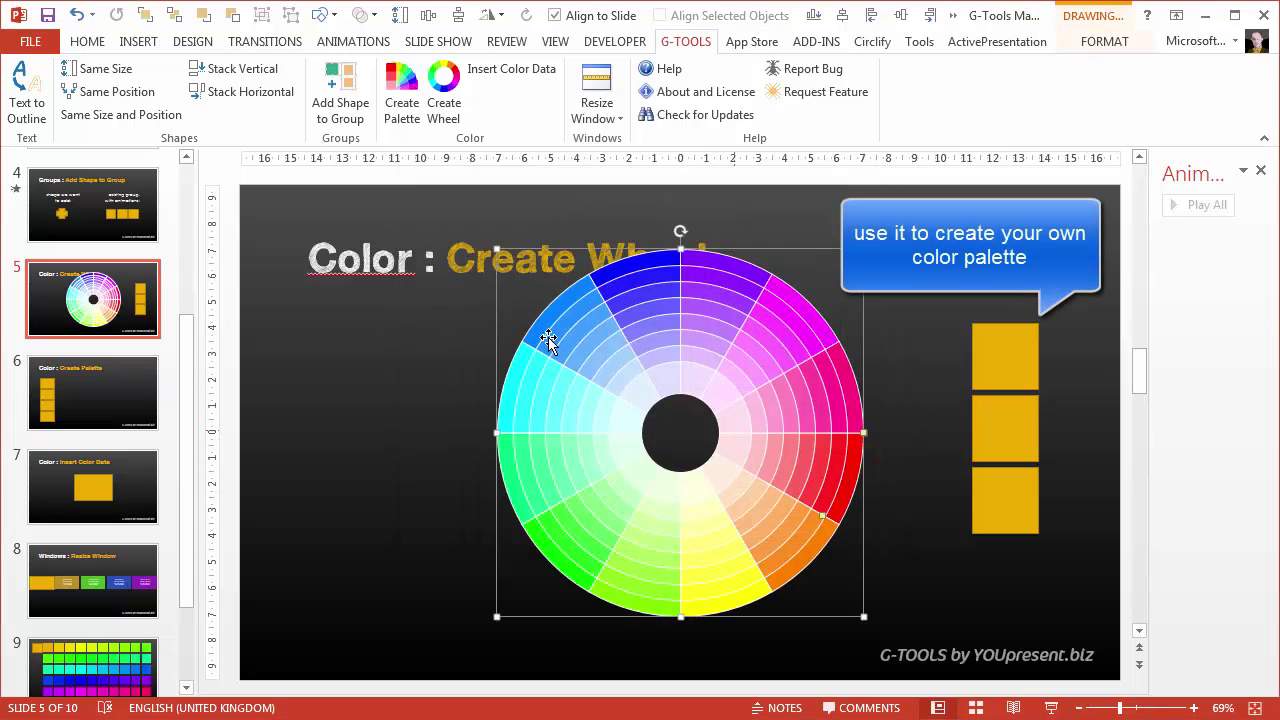
left_click(87, 41)
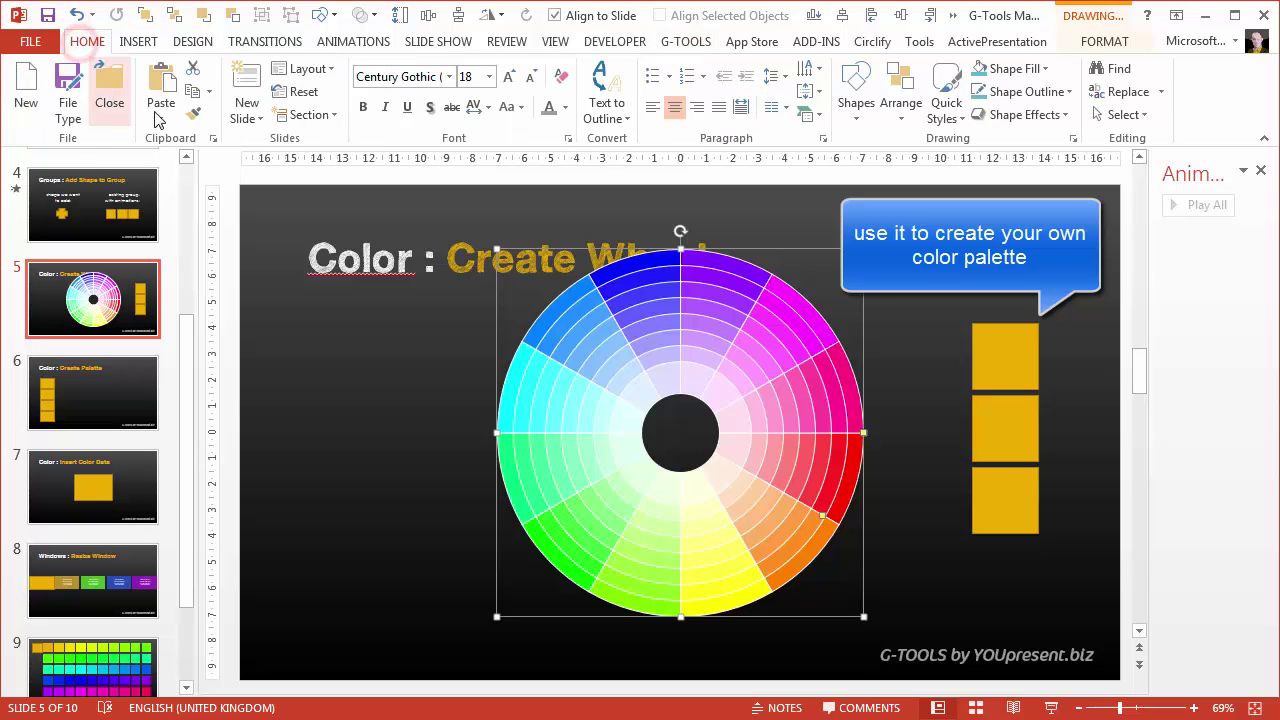
left_click(190, 120)
left_click(1017, 373)
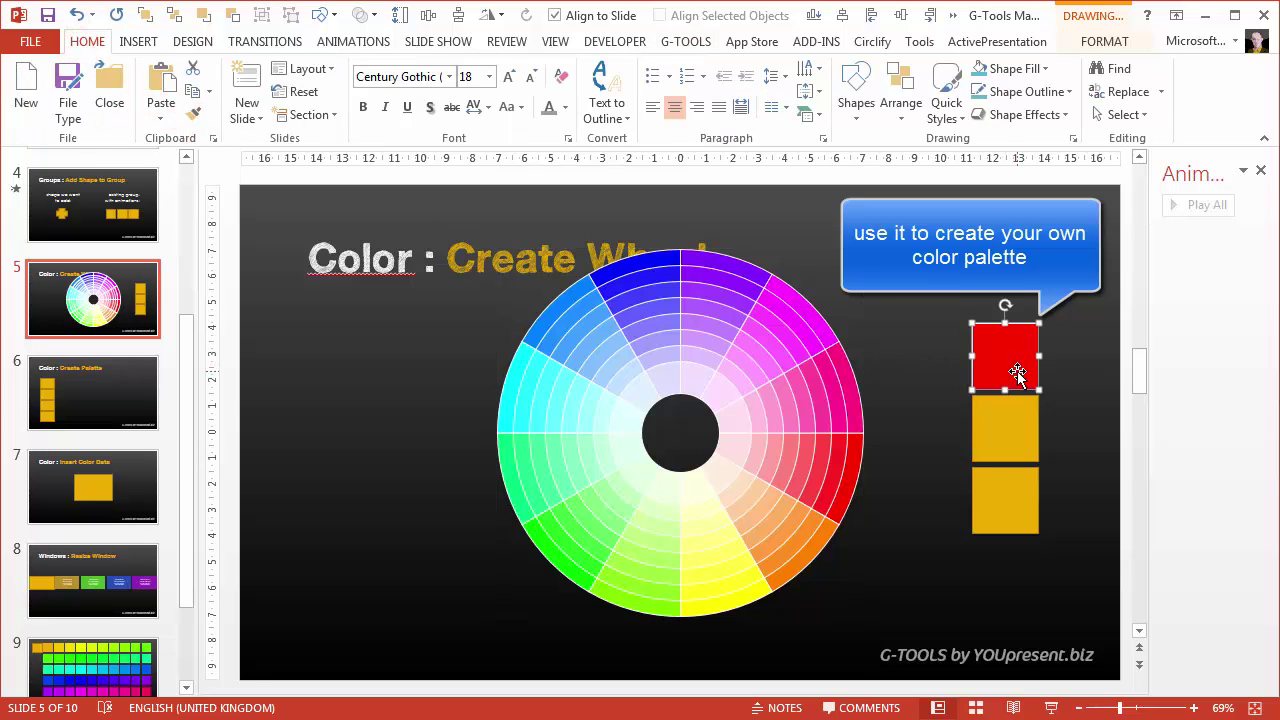
left_click(778, 405)
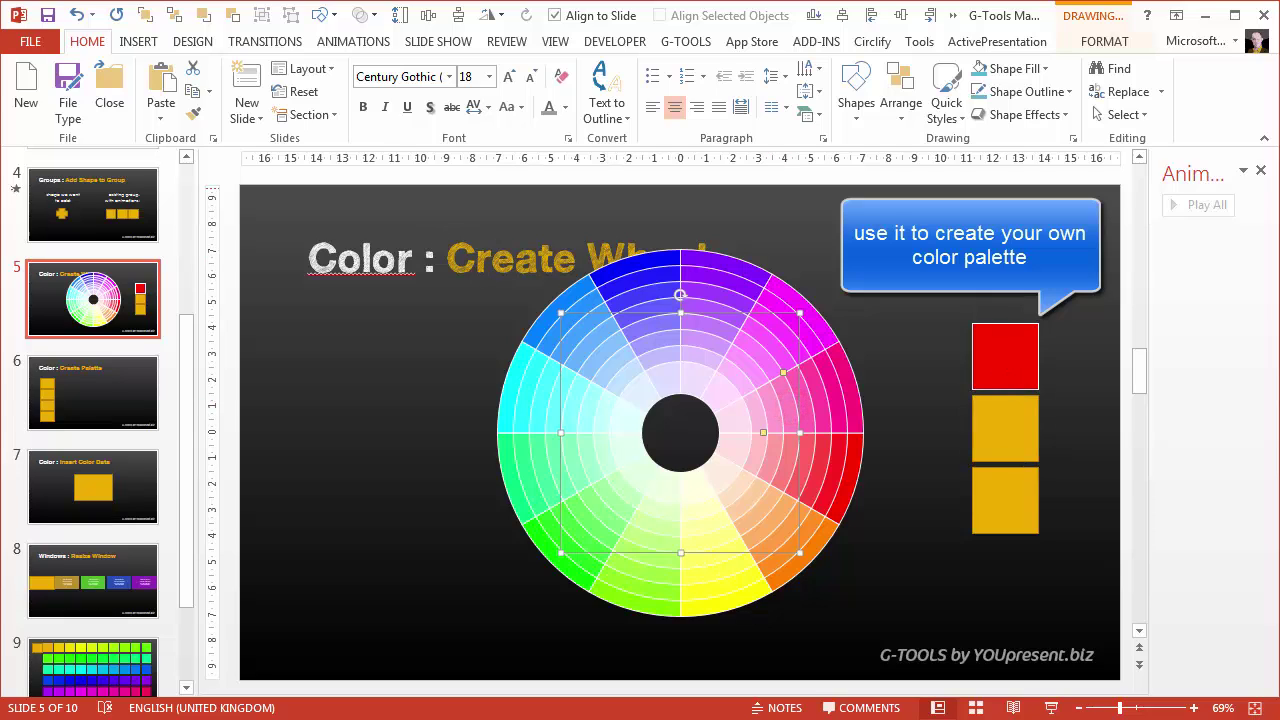
left_click(190, 120)
left_click(1013, 440)
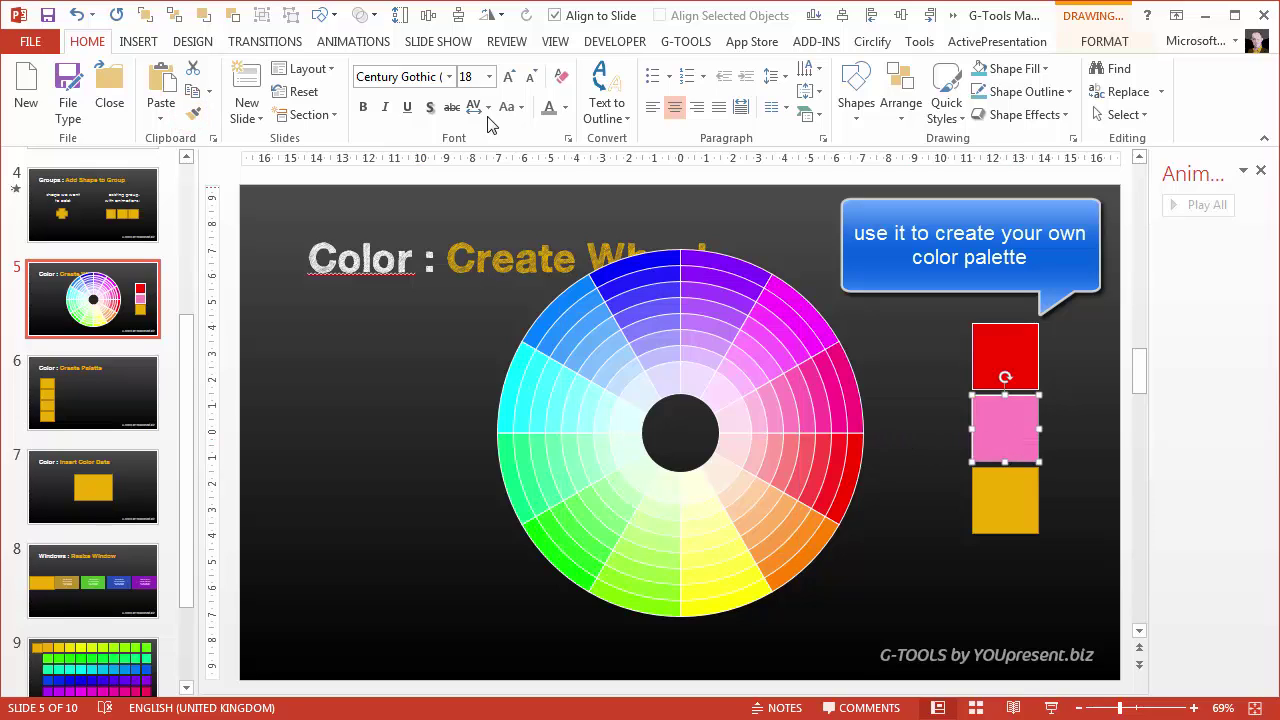
left_click(694, 290)
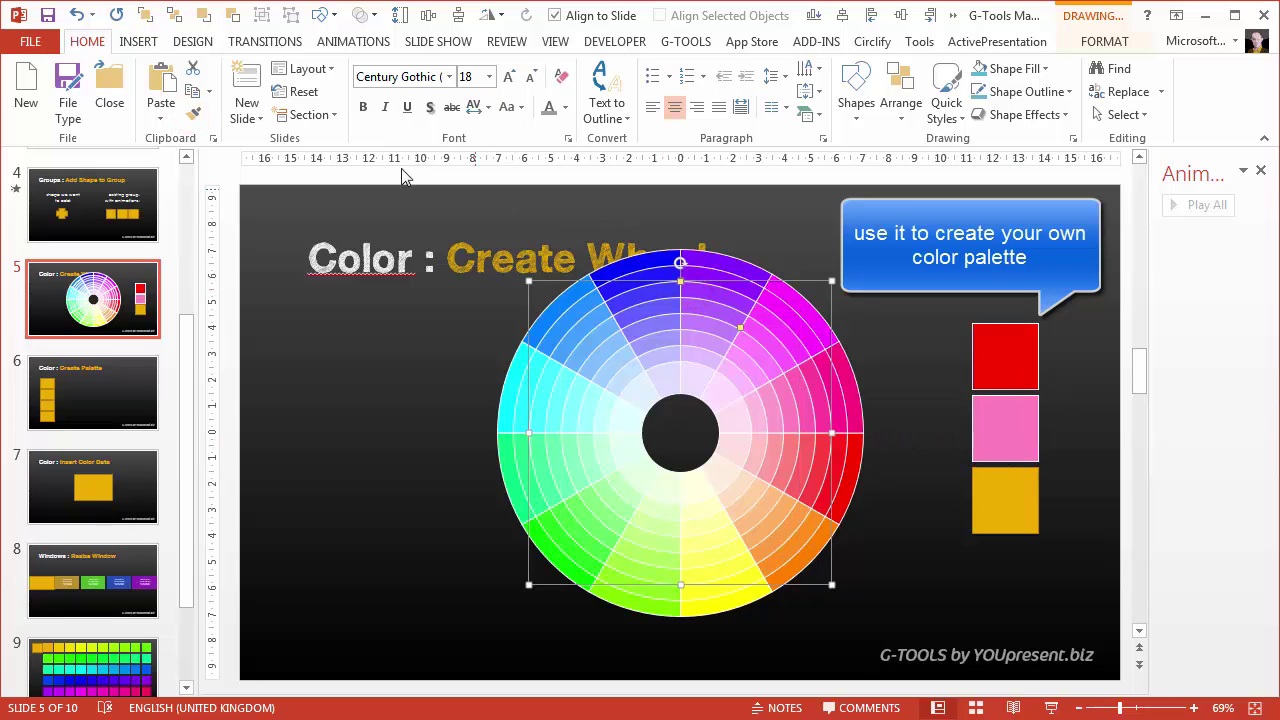
left_click(194, 114)
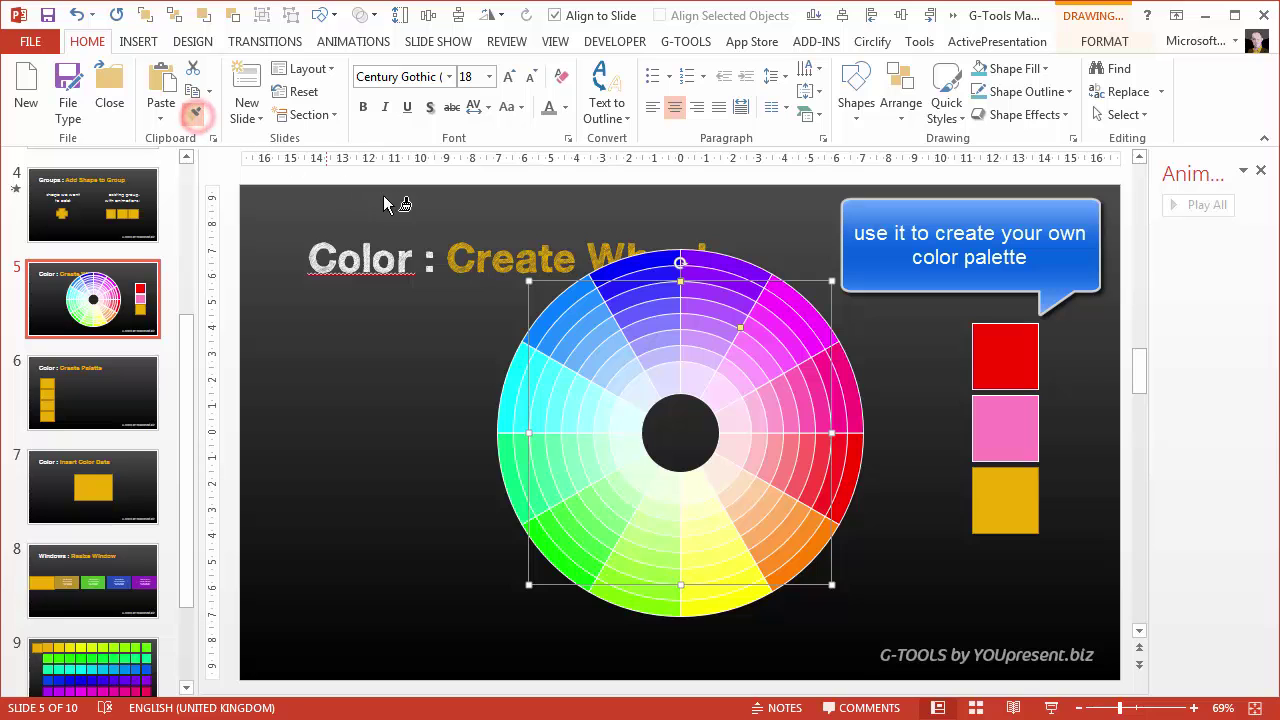
left_click(1005, 492)
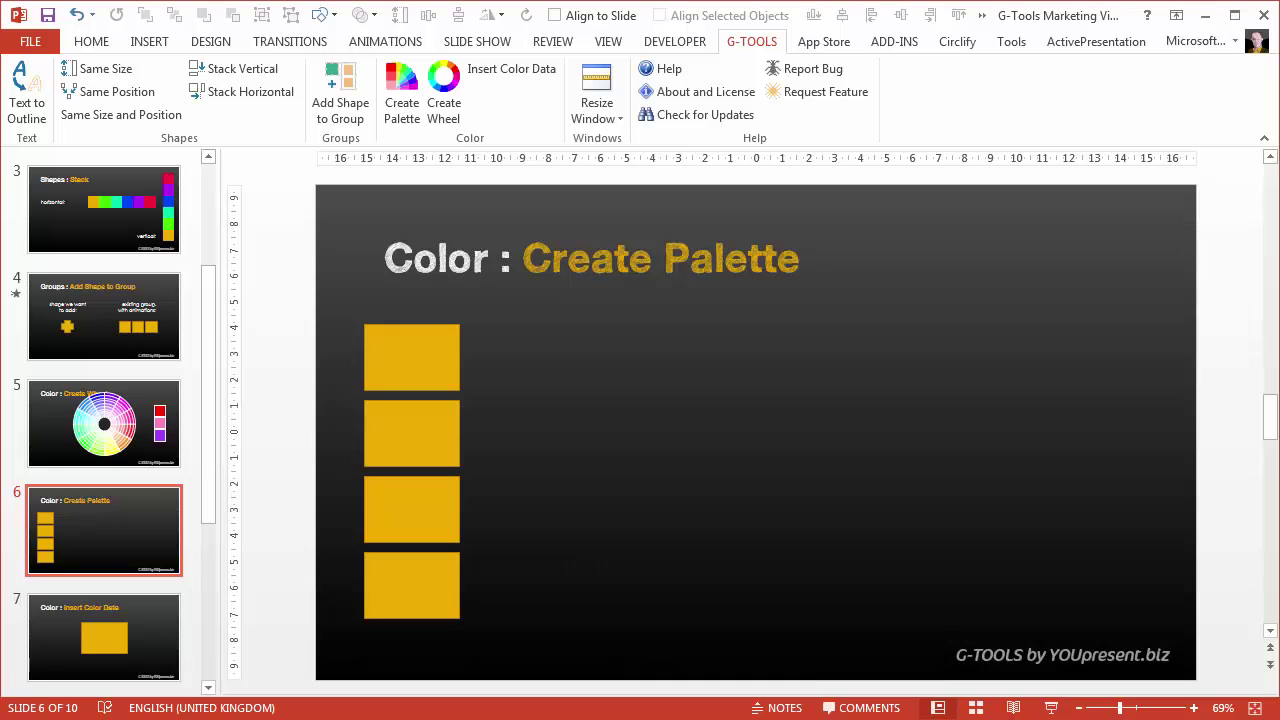
Open Create Palette on the top gold square, preview each harmony mode, and pick Analogous (5).
left_click(420, 356)
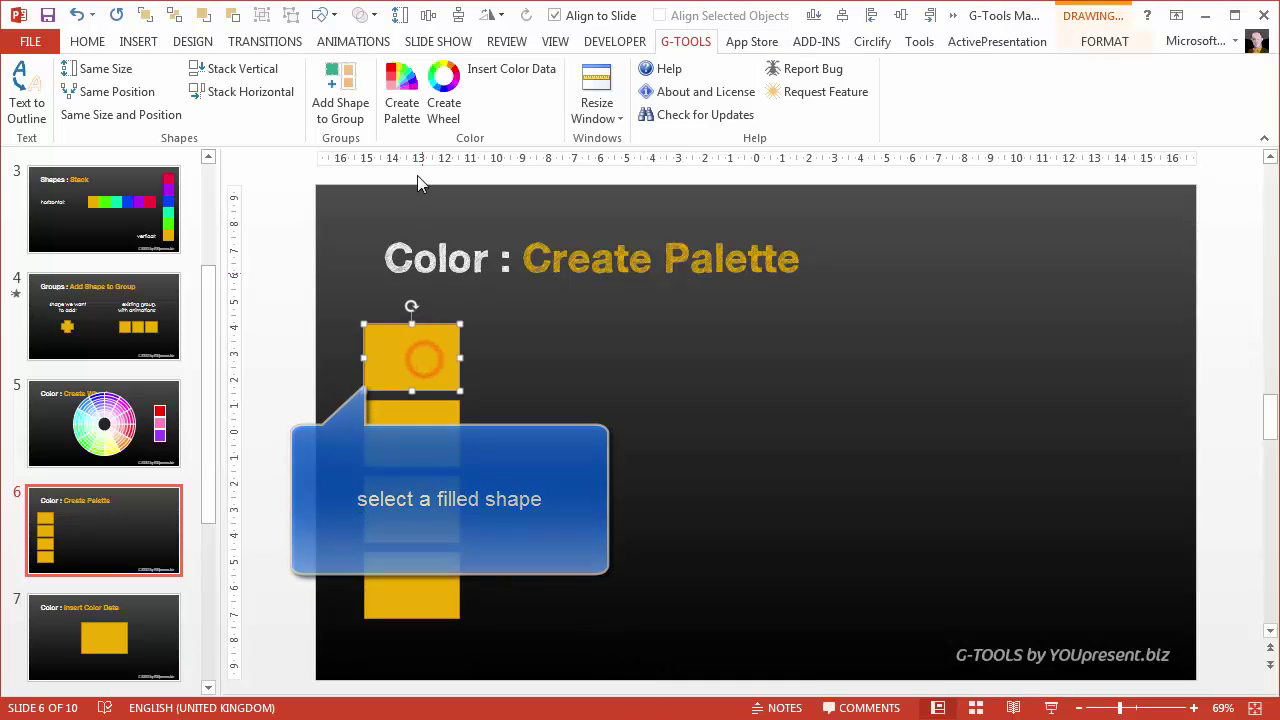
left_click(398, 112)
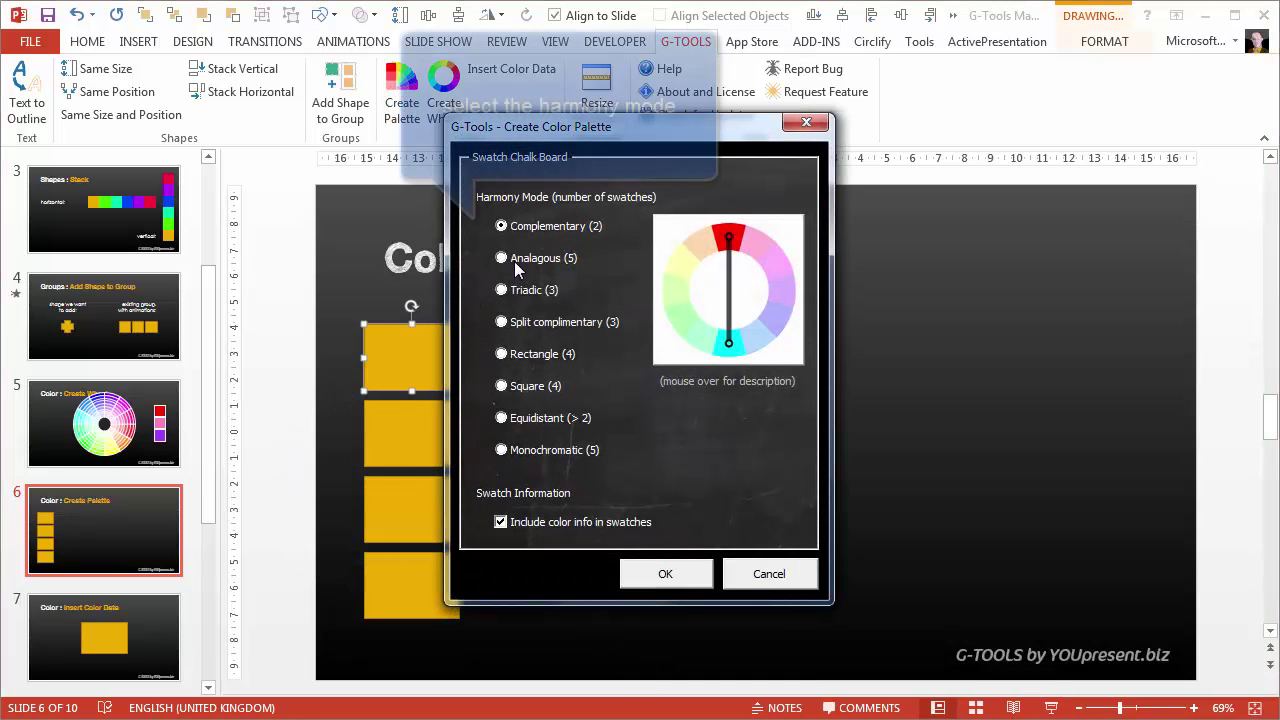
left_click(512, 264)
left_click(525, 294)
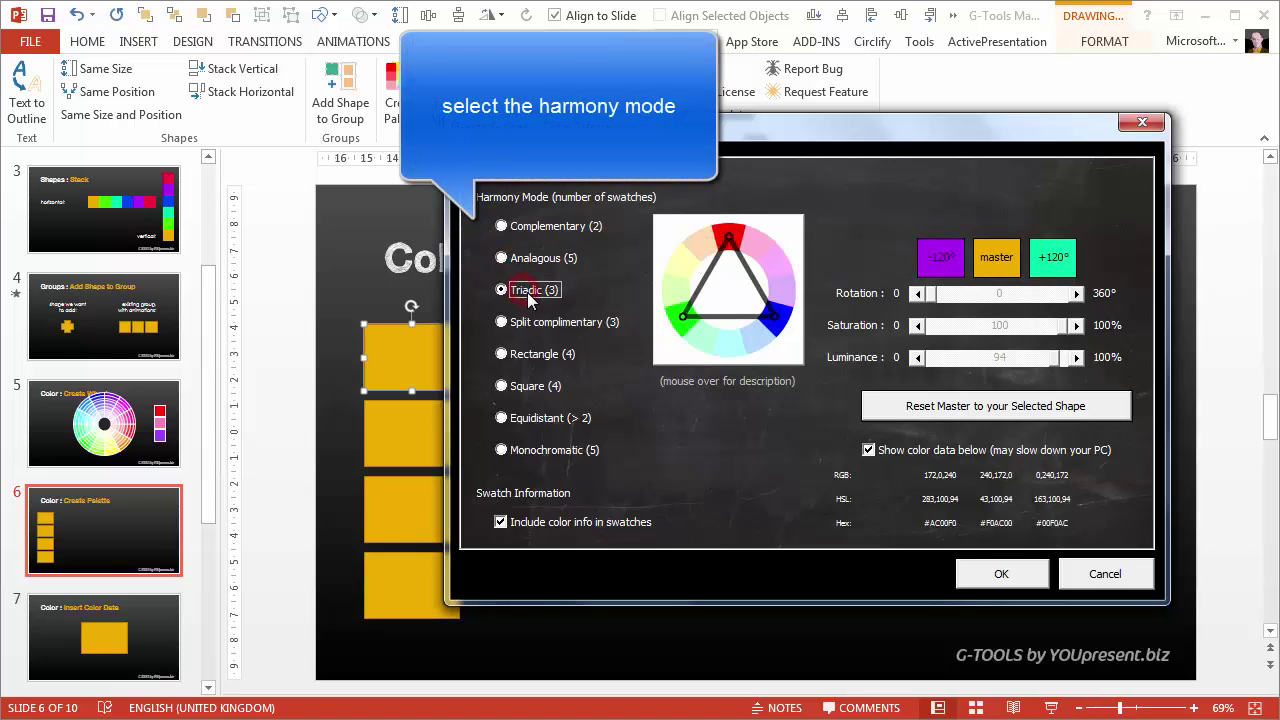
left_click(534, 323)
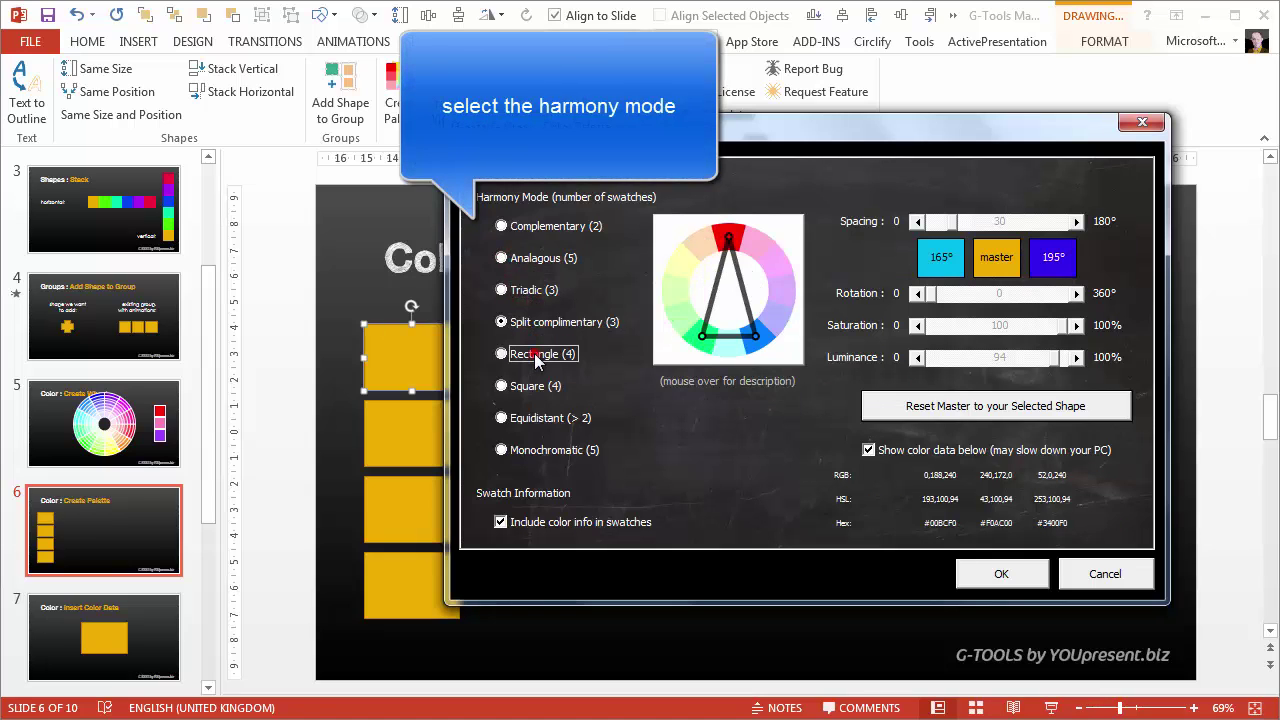
left_click(536, 358)
left_click(530, 390)
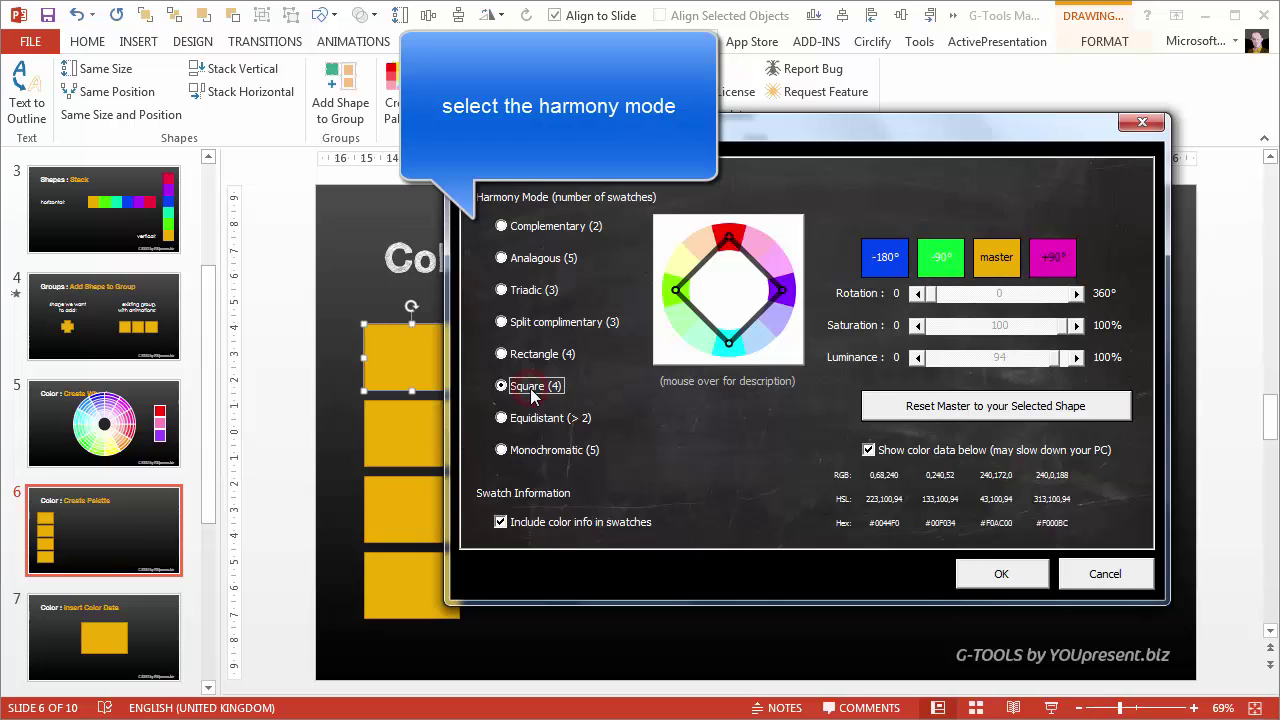
left_click(536, 425)
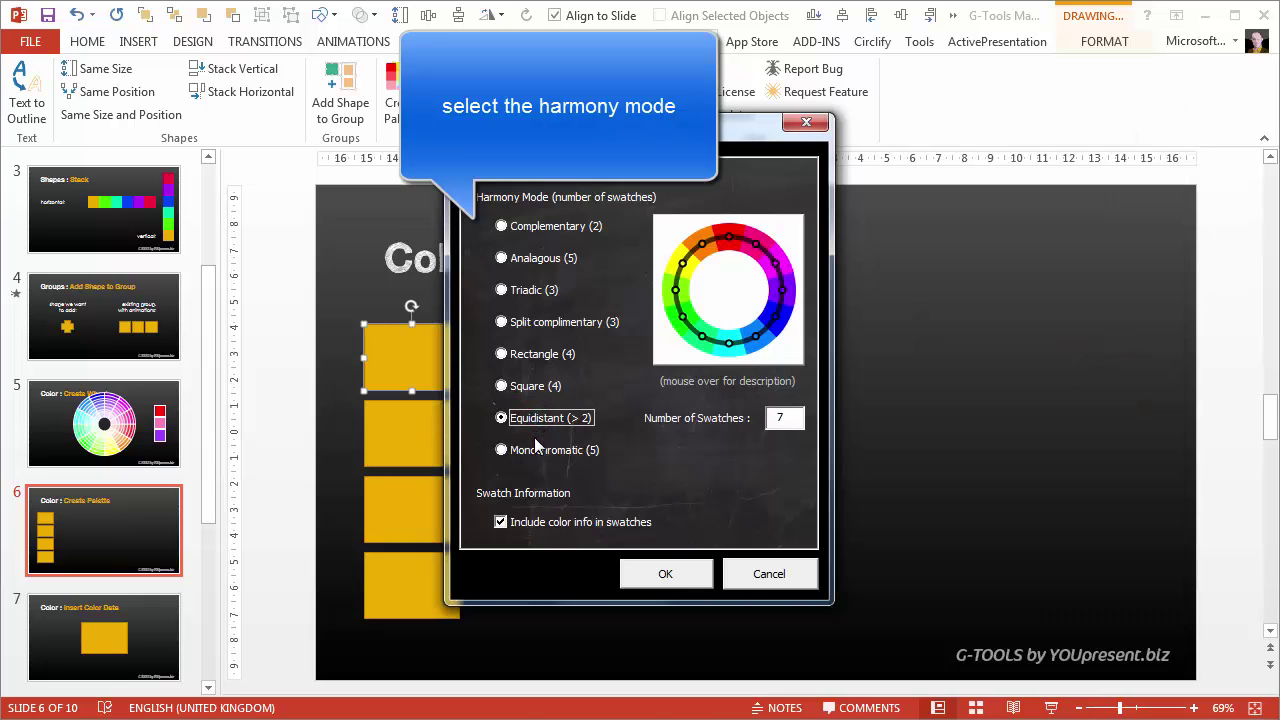
left_click(537, 452)
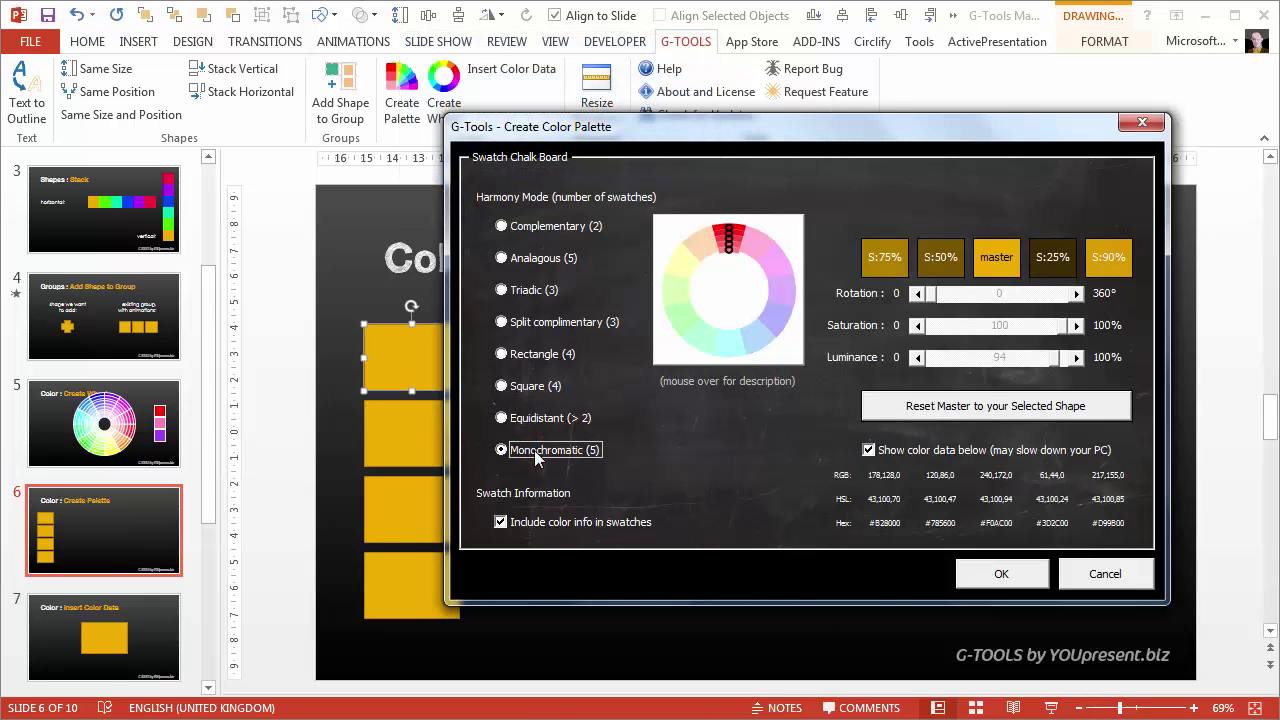
left_click(531, 228)
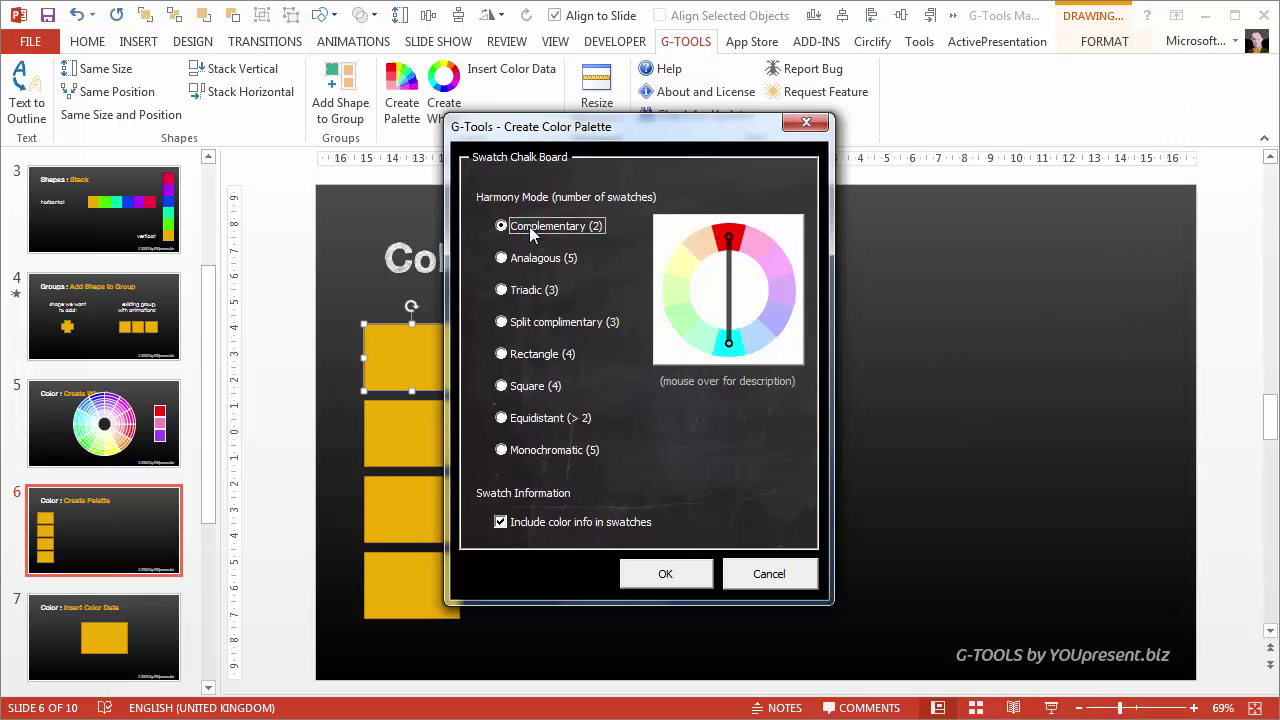
left_click(536, 257)
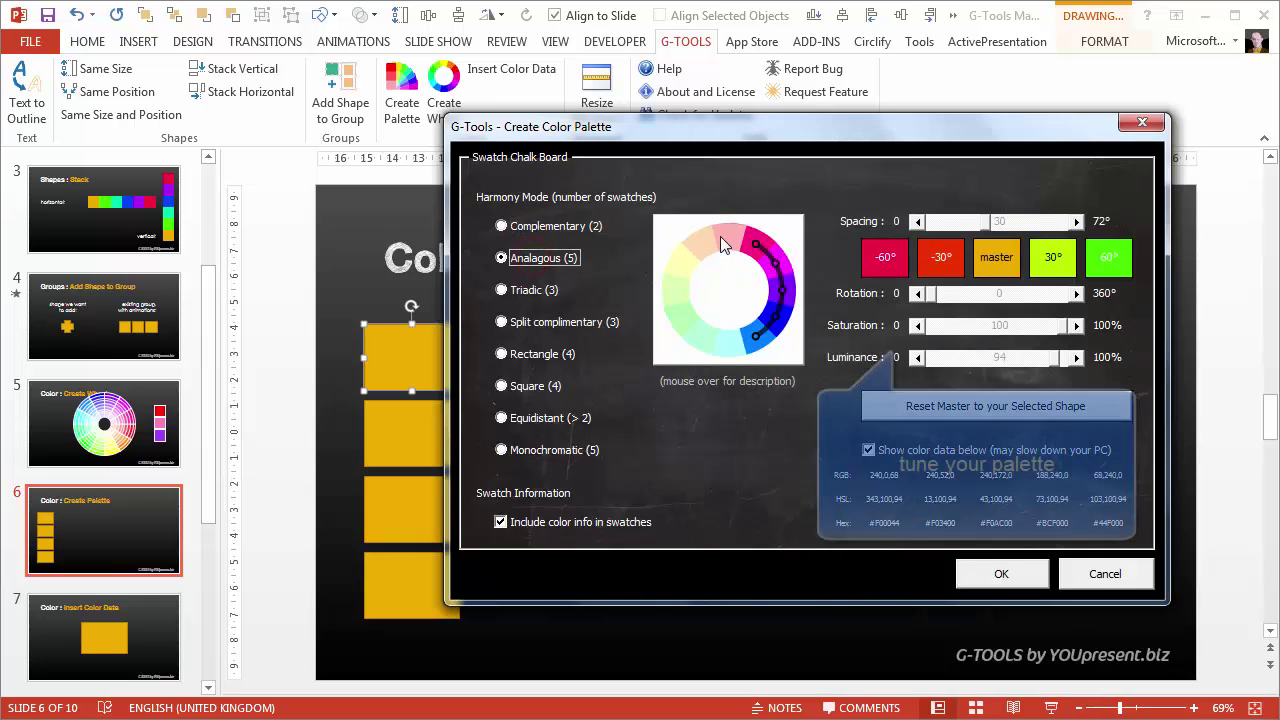
Tune the analogous palette to 45° spacing, 83 saturation and 74 luminance.
mouse_move(987, 232)
left_mouse_down()
mouse_move(930, 236)
mouse_move(1016, 230)
left_mouse_up()
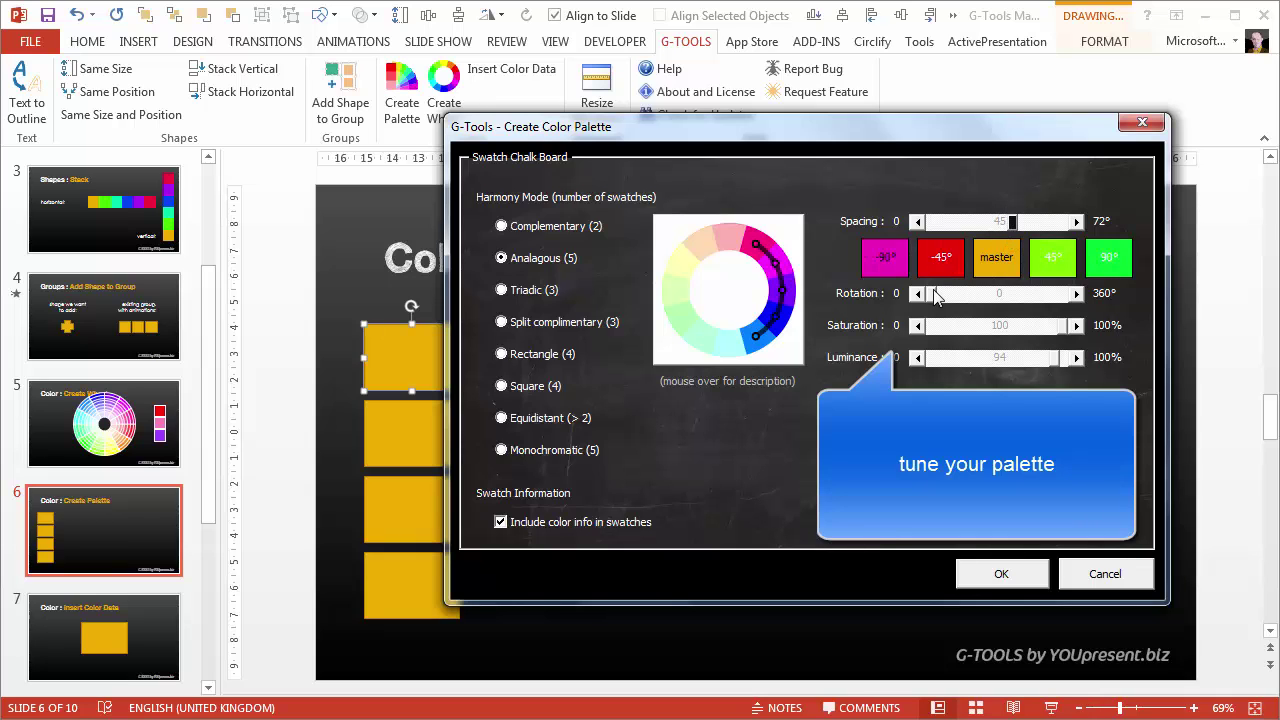
mouse_move(935, 295)
left_mouse_down()
mouse_move(1003, 300)
mouse_move(928, 320)
left_mouse_up()
mouse_move(1056, 328)
left_mouse_down()
mouse_move(1021, 337)
mouse_move(1041, 337)
mouse_move(1028, 369)
left_mouse_up()
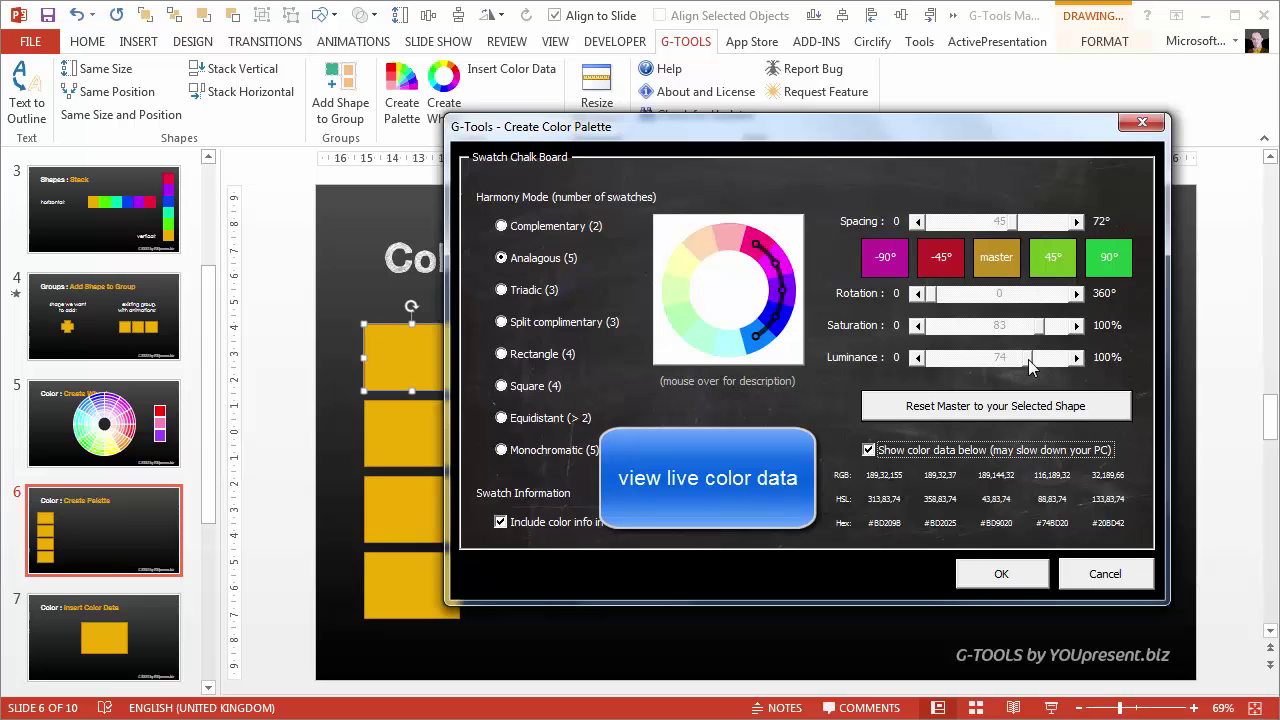
left_click_drag(1027, 366, 1027, 368)
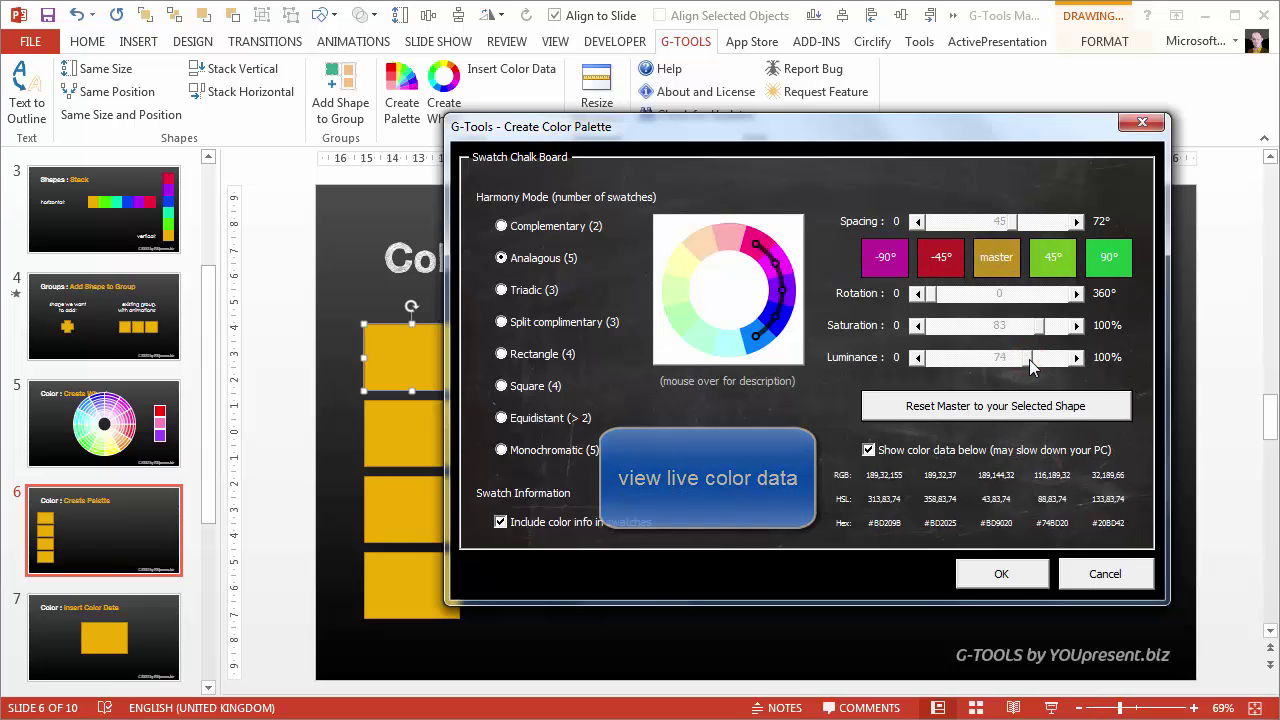
Insert the analogous swatches, then add a Rectangle (4) palette beside the second yellow square.
left_click(1020, 582)
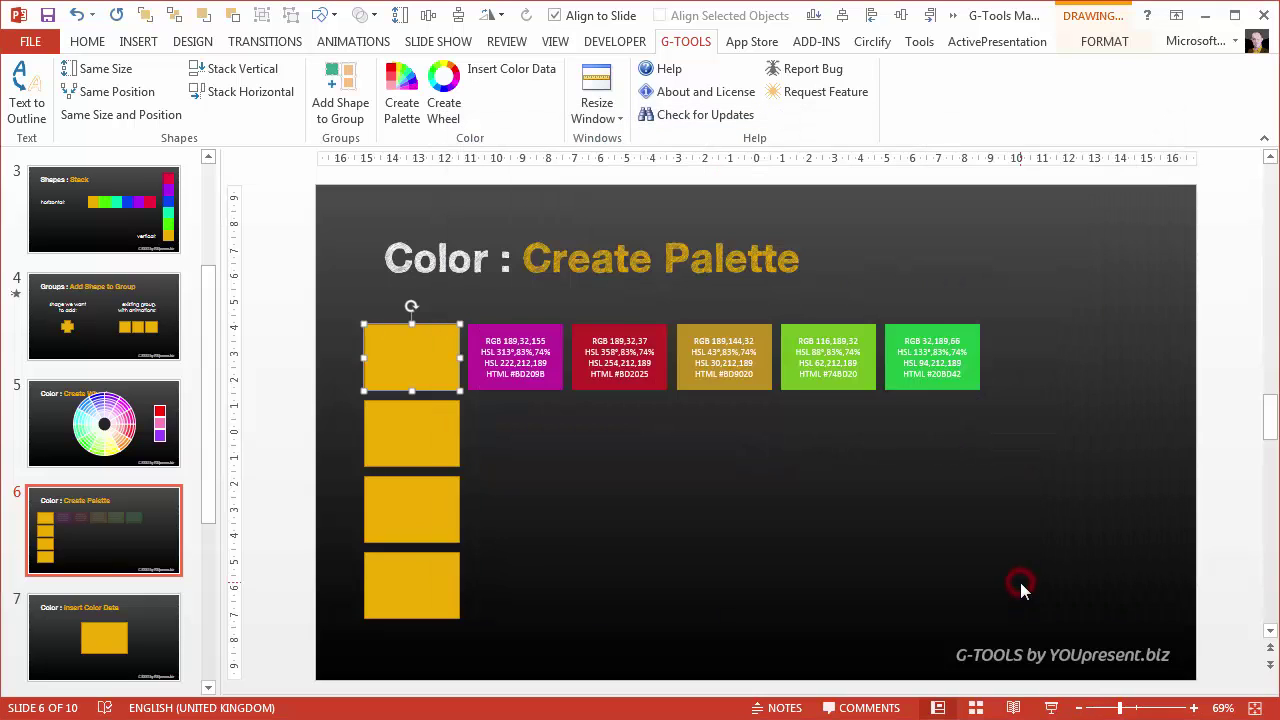
left_click(436, 431)
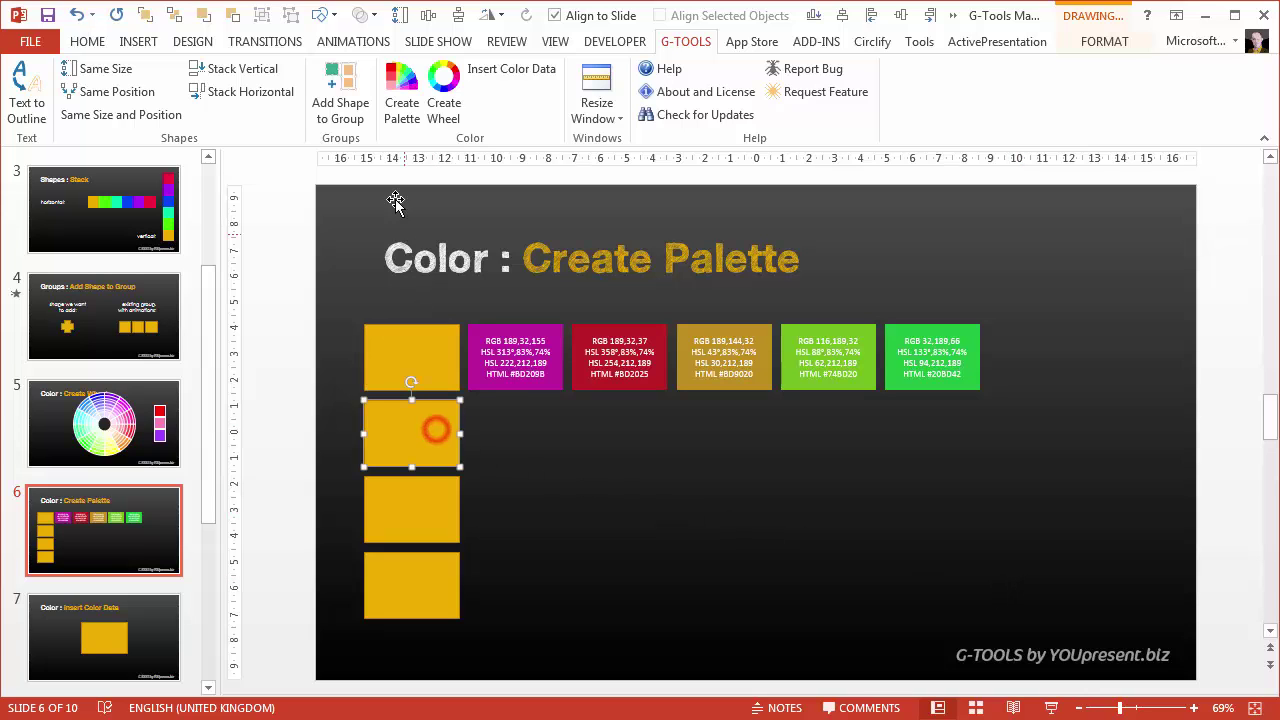
left_click(401, 105)
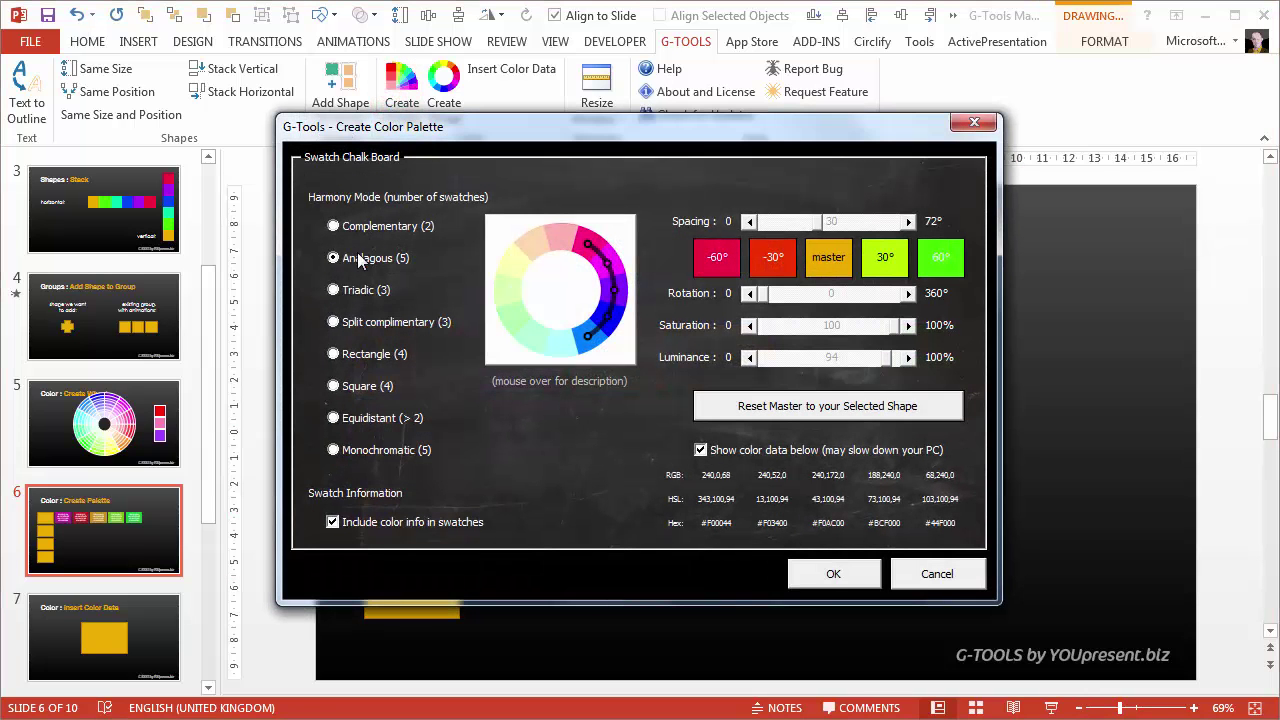
left_click(336, 354)
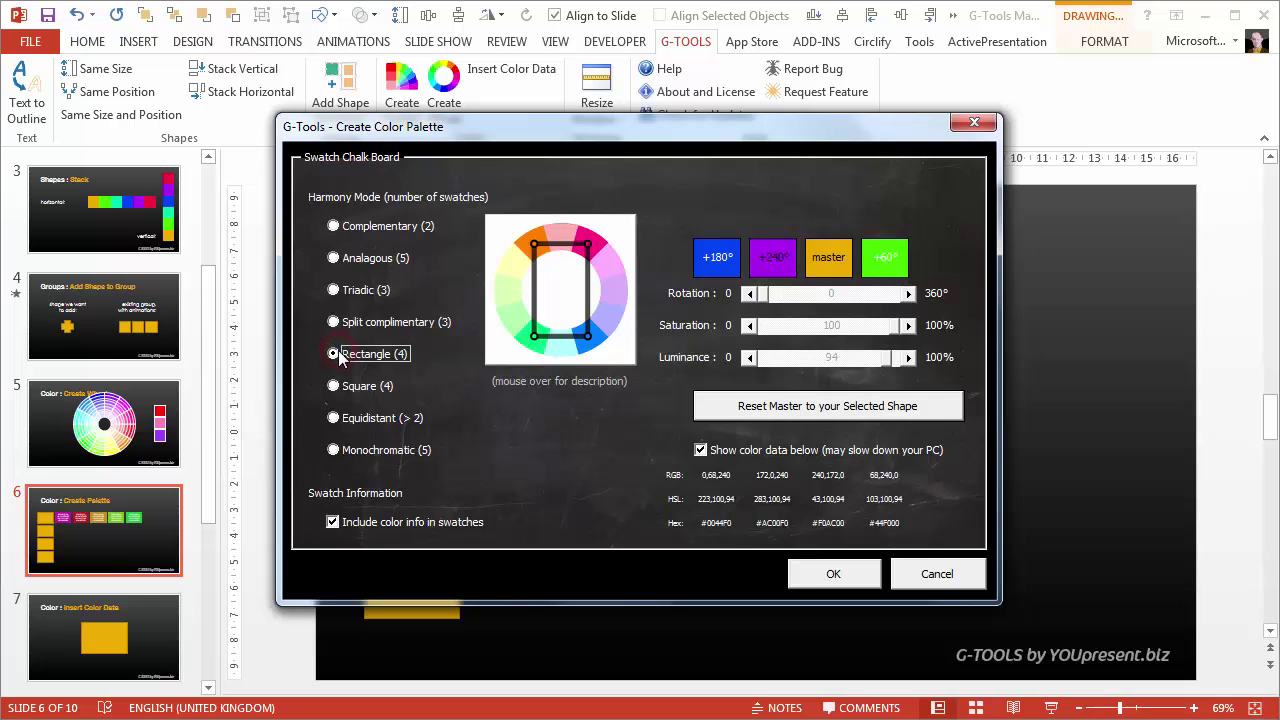
left_click(828, 575)
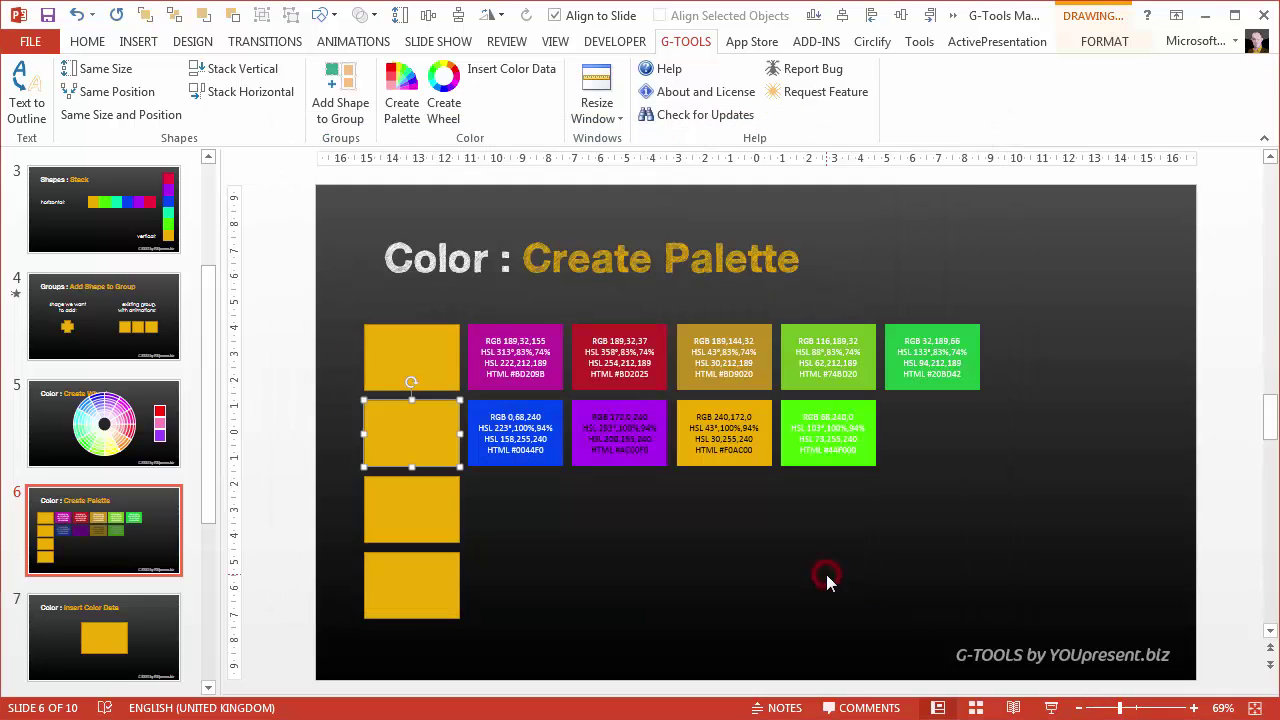
Add a five-shade purple Monochromatic palette with reduced saturation beside the third square.
left_click(440, 508)
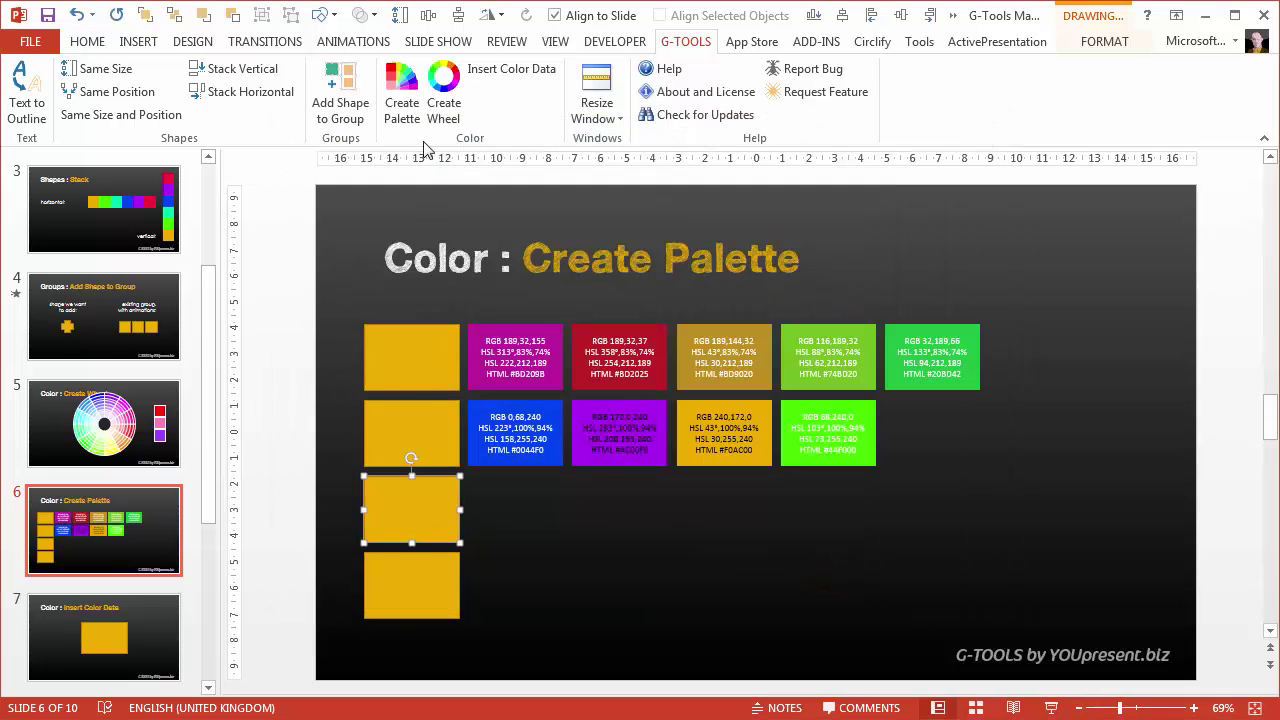
left_click(402, 103)
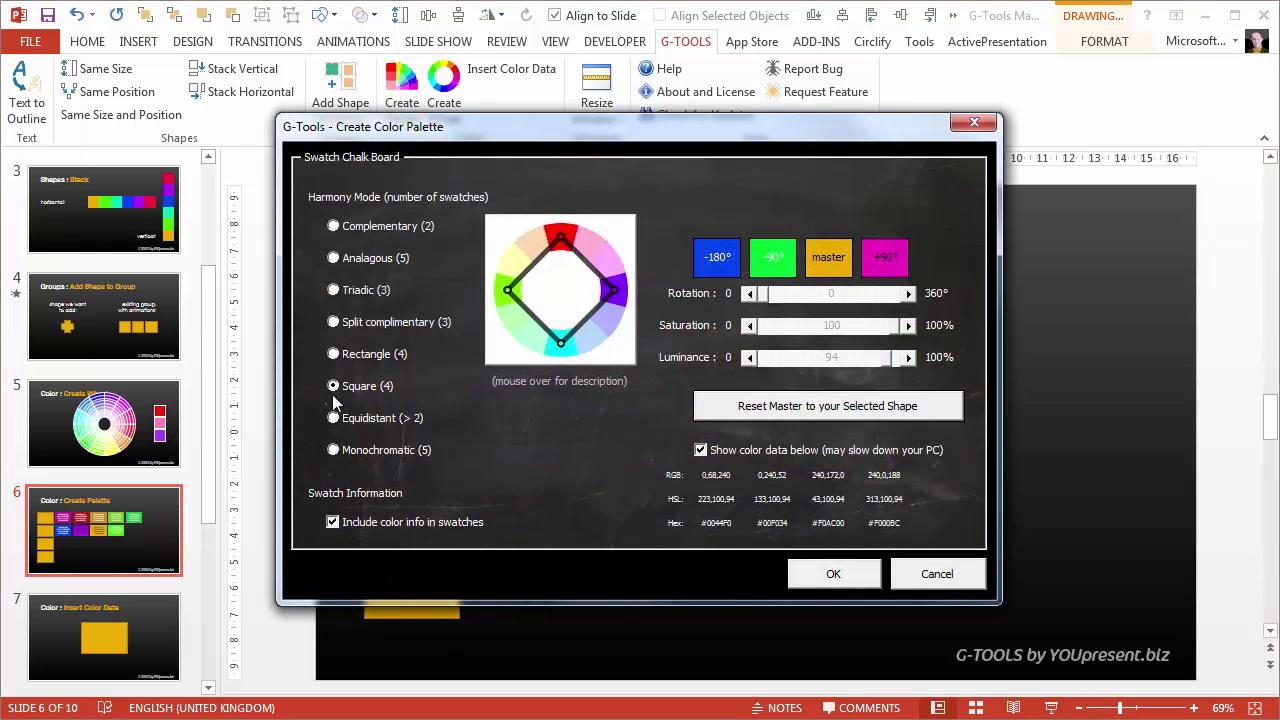
left_click(353, 357)
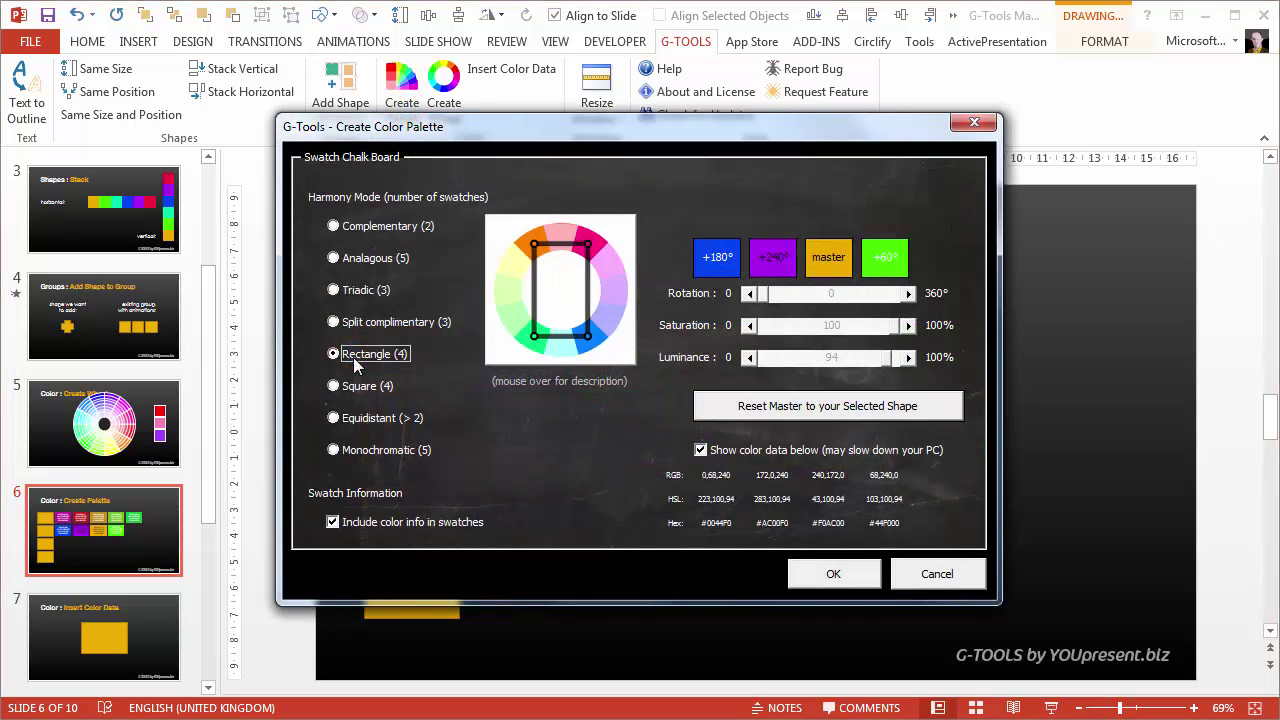
left_click(352, 390)
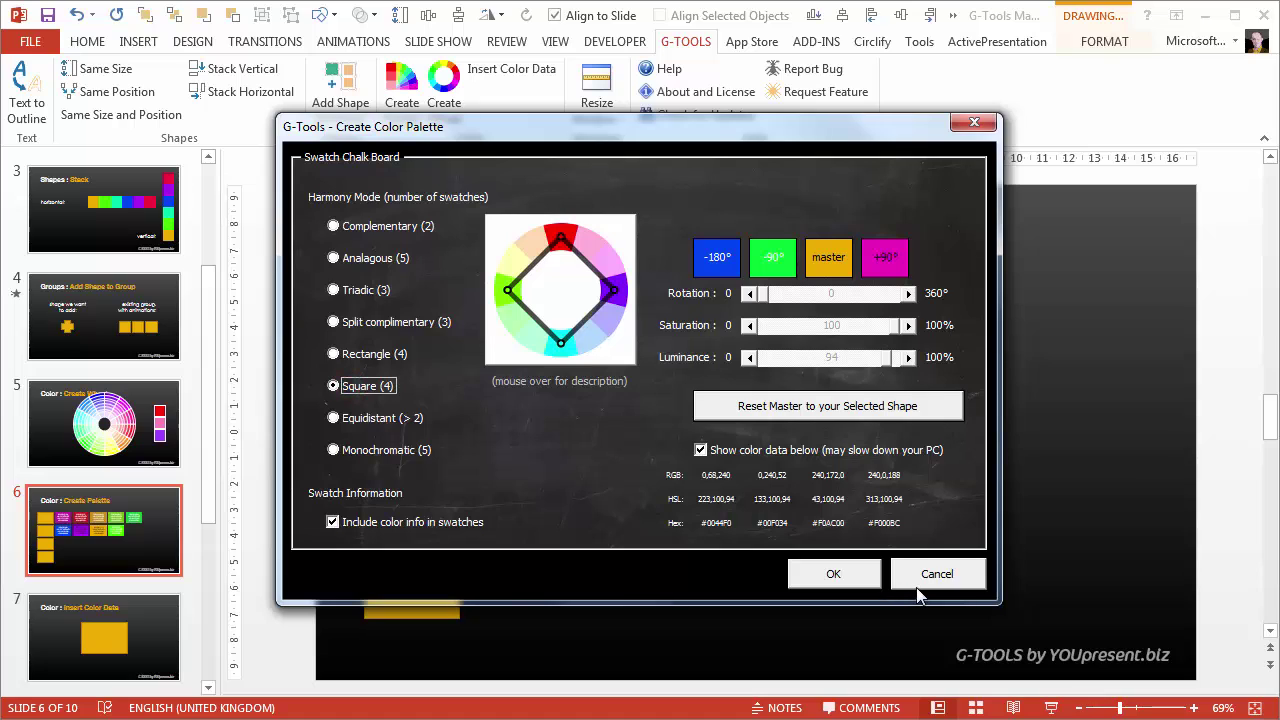
left_click(386, 450)
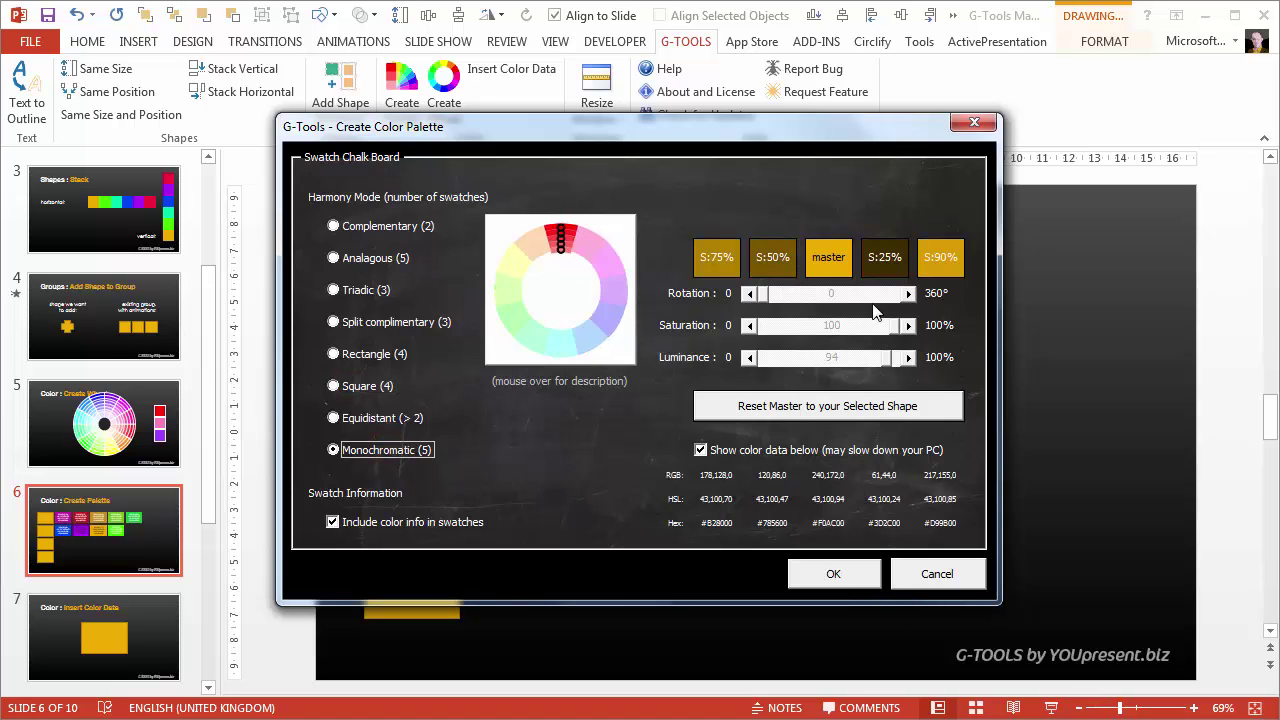
left_click_drag(762, 294, 848, 298)
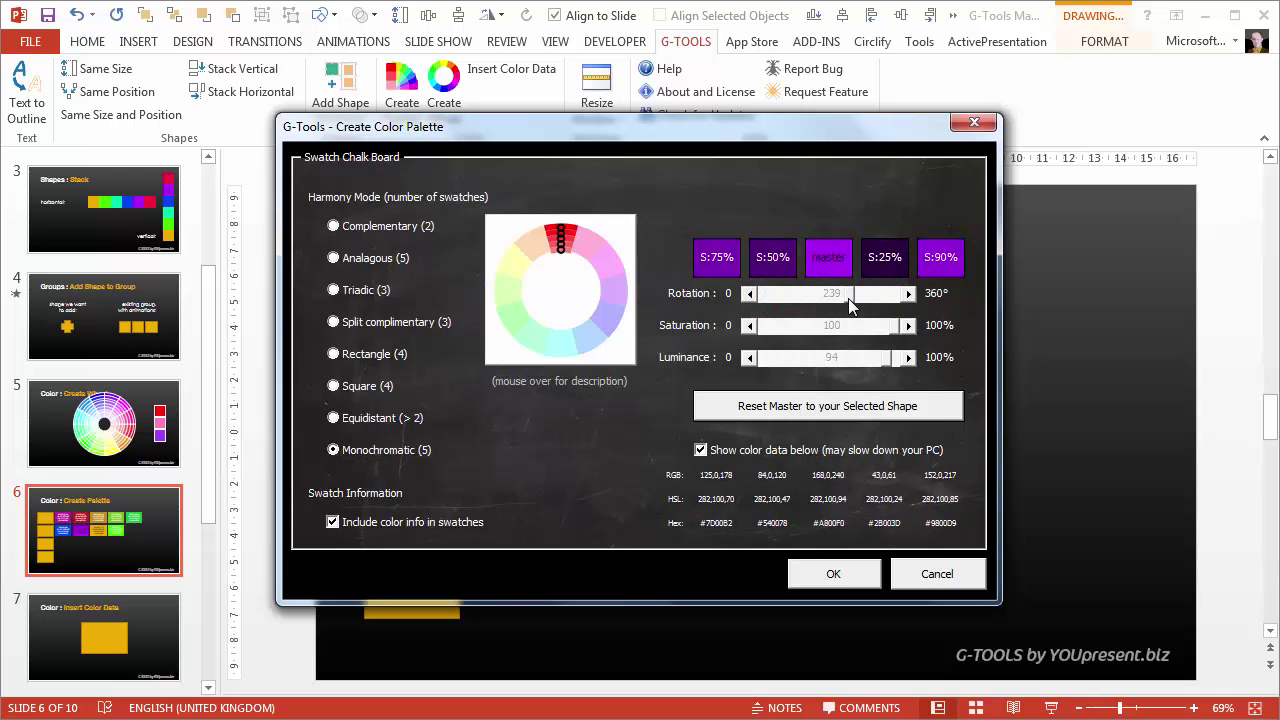
mouse_move(900, 326)
left_mouse_down()
mouse_move(878, 330)
mouse_move(873, 369)
left_mouse_up()
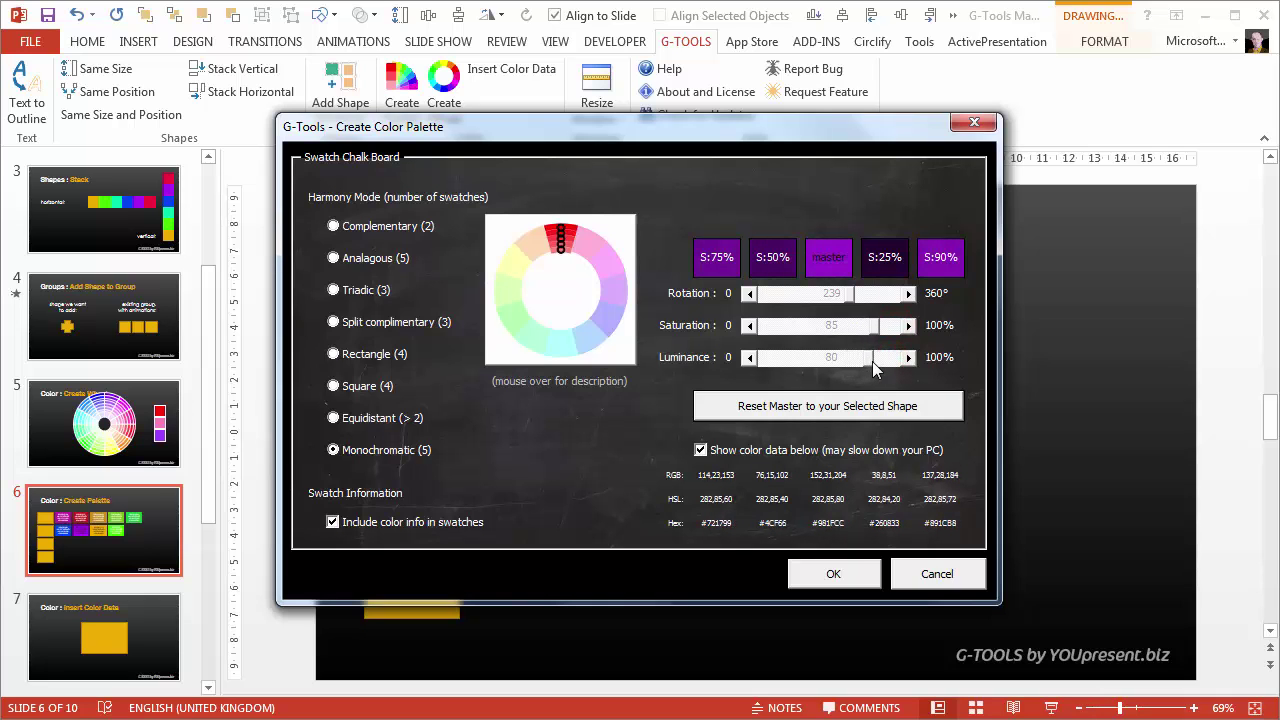
left_click(838, 572)
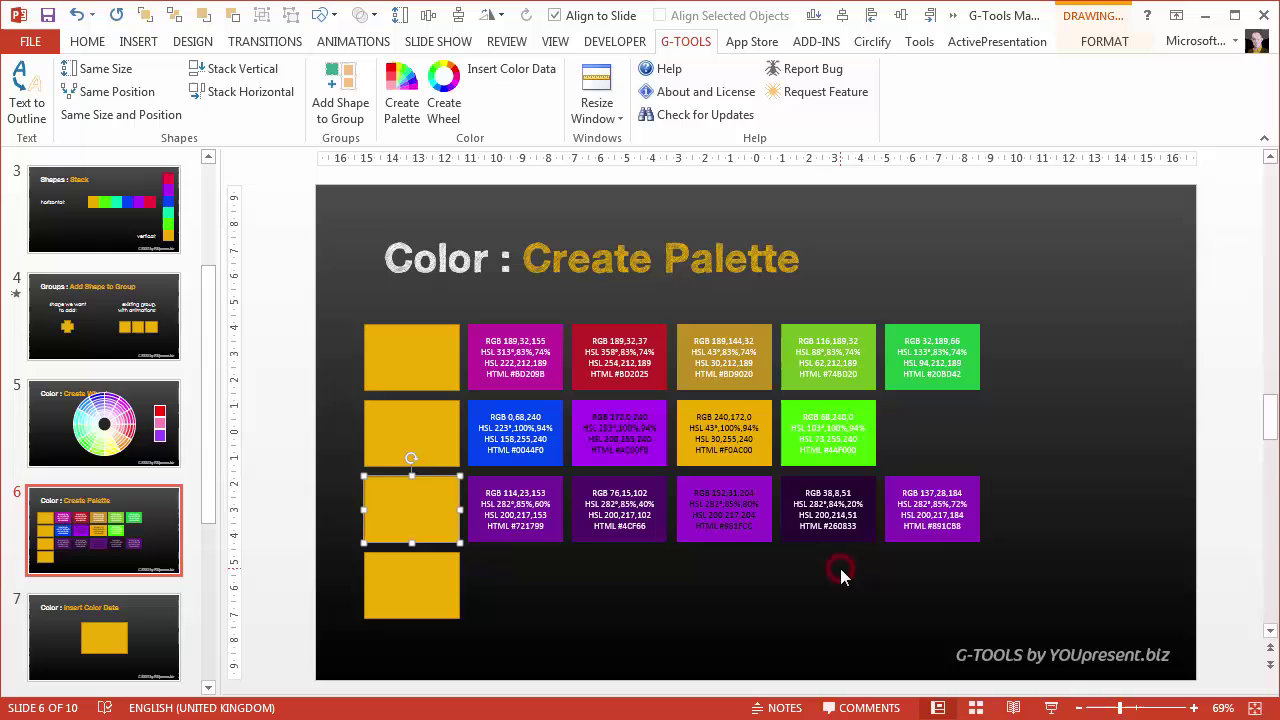
Create a seven-swatch Equidistant palette from the fourth yellow square and insert it.
left_click(440, 578)
left_click(401, 92)
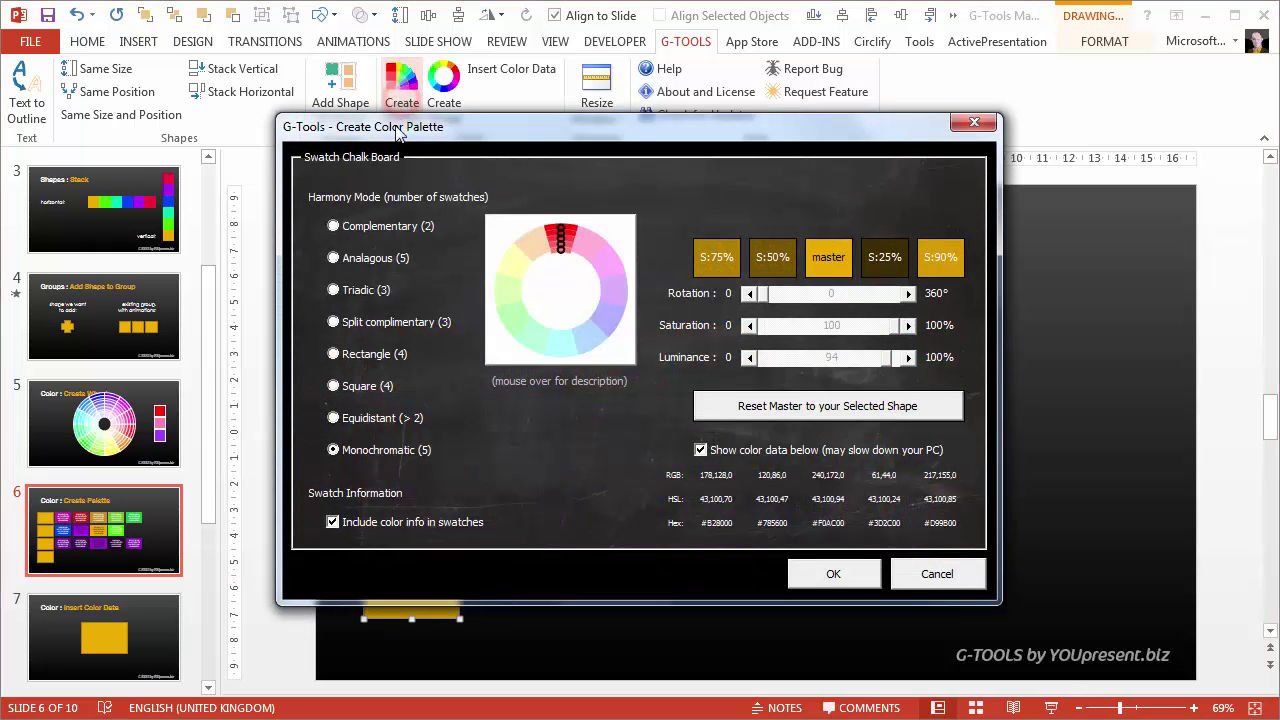
left_click(364, 418)
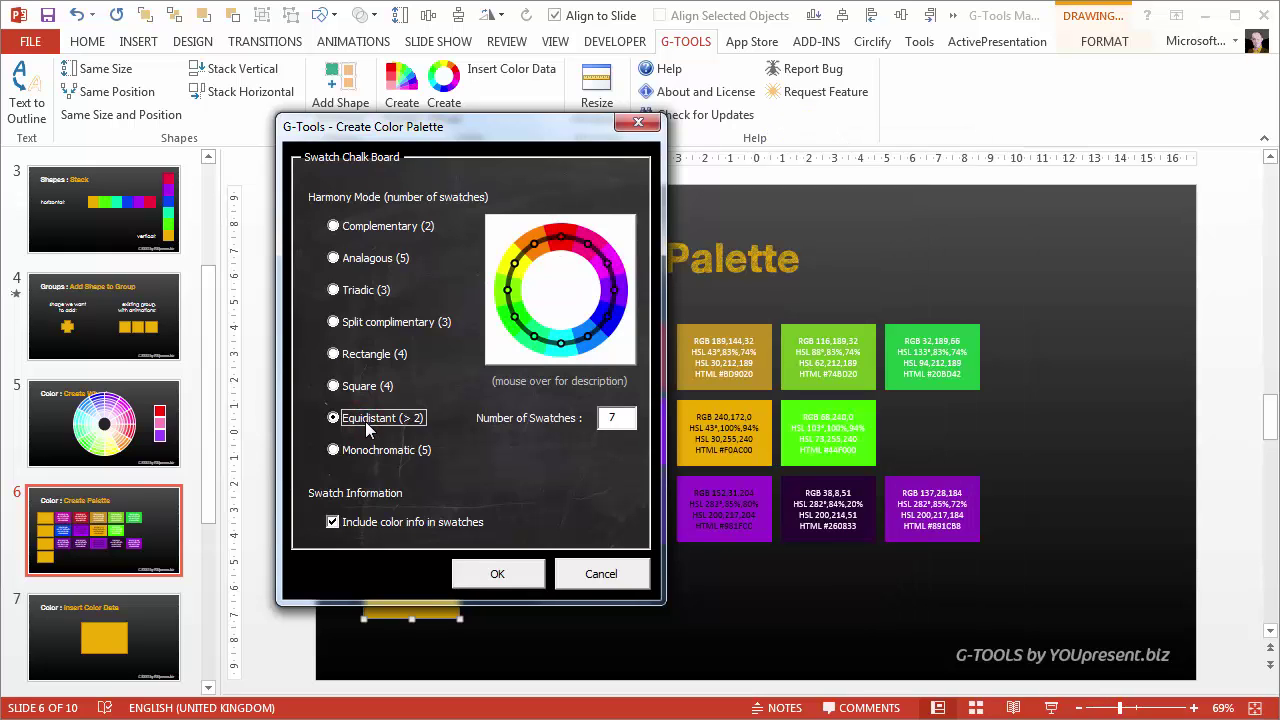
left_click(500, 574)
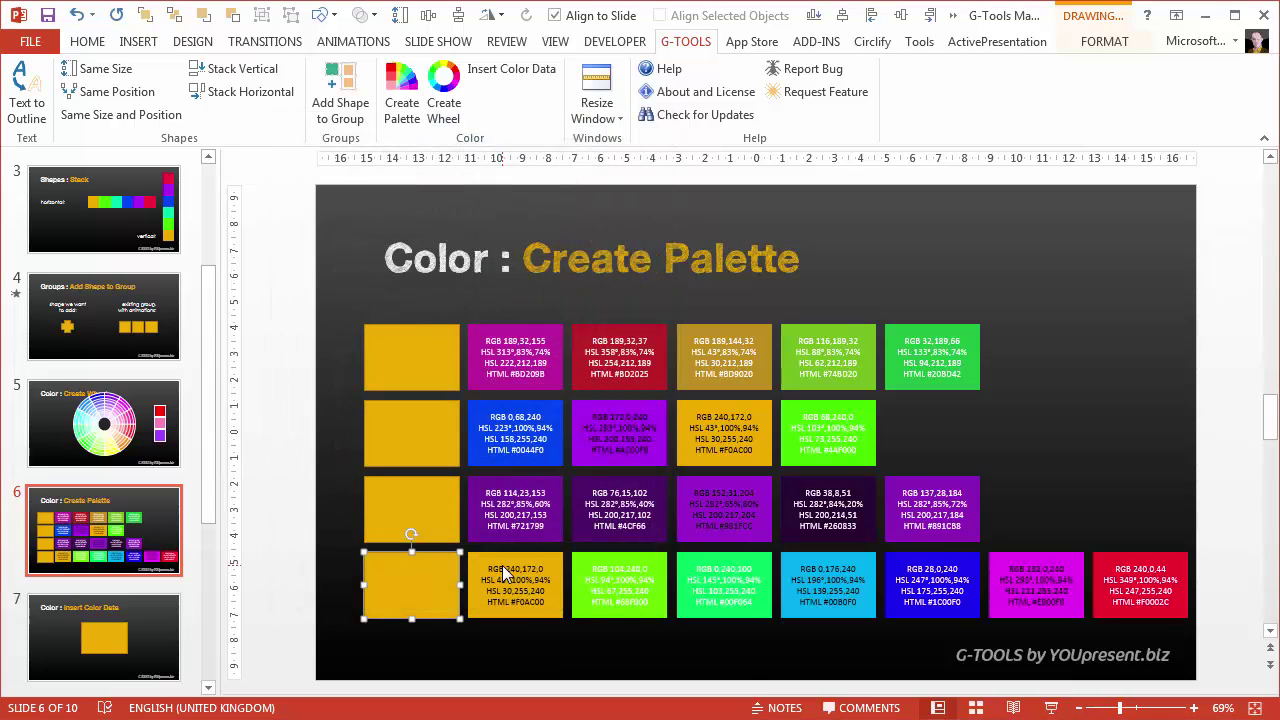